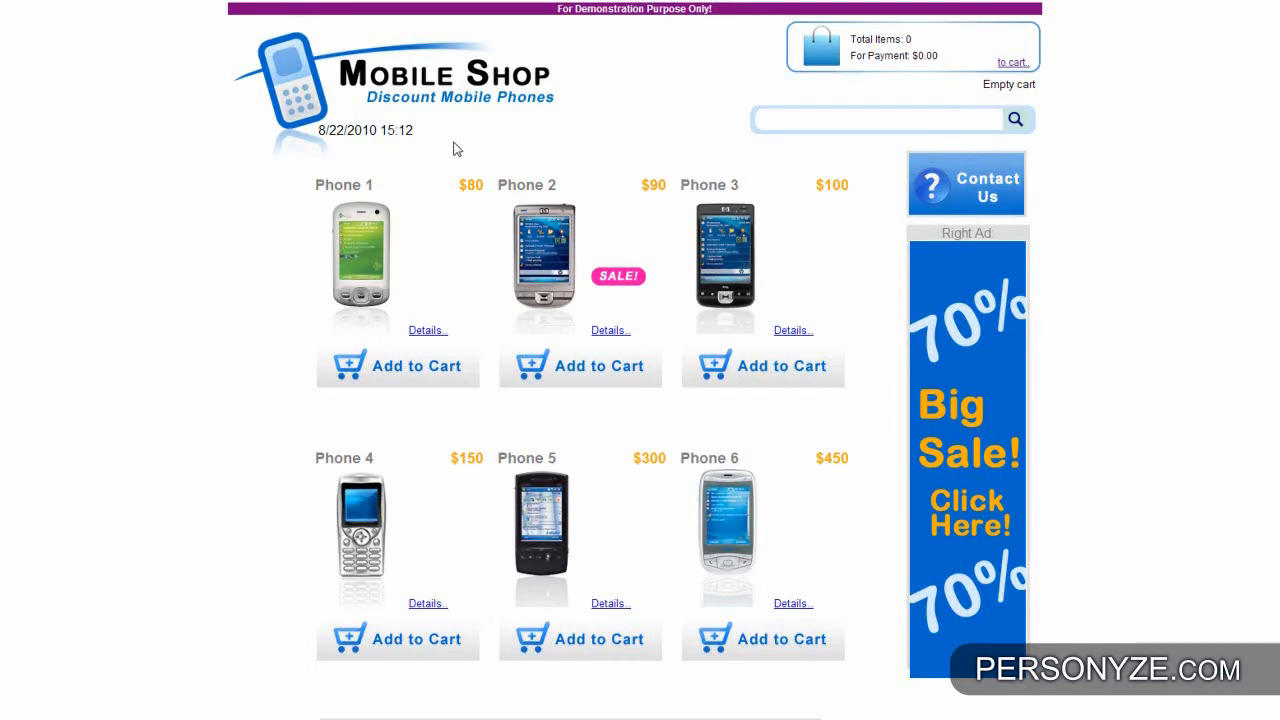
pyautogui.scroll(-3, 1046, 287)
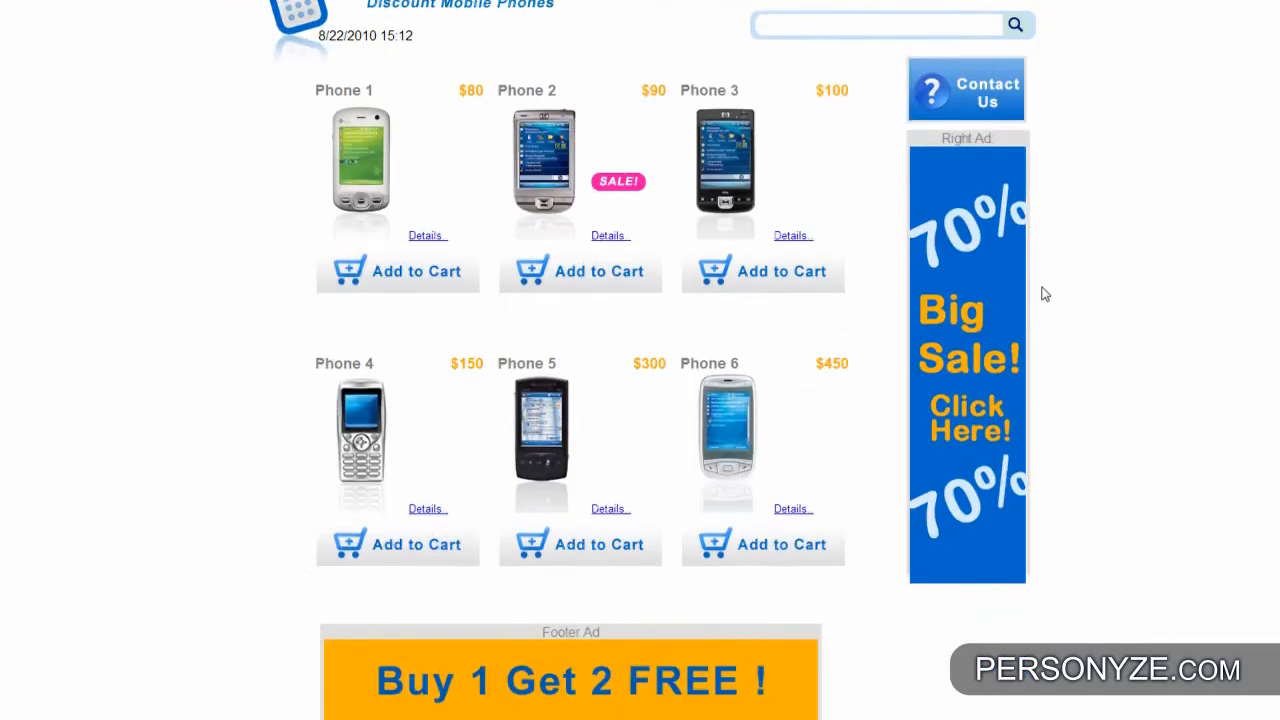
pyautogui.scroll(2, 1043, 295)
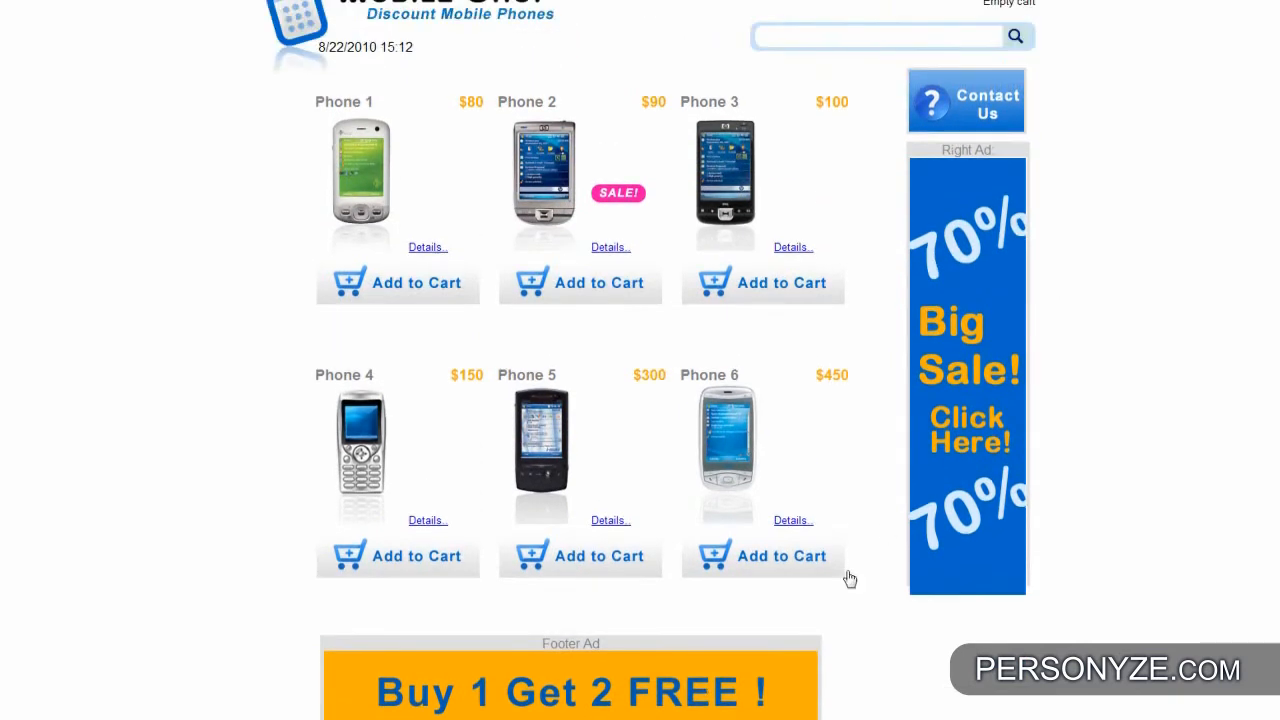
pyautogui.scroll(2, 855, 455)
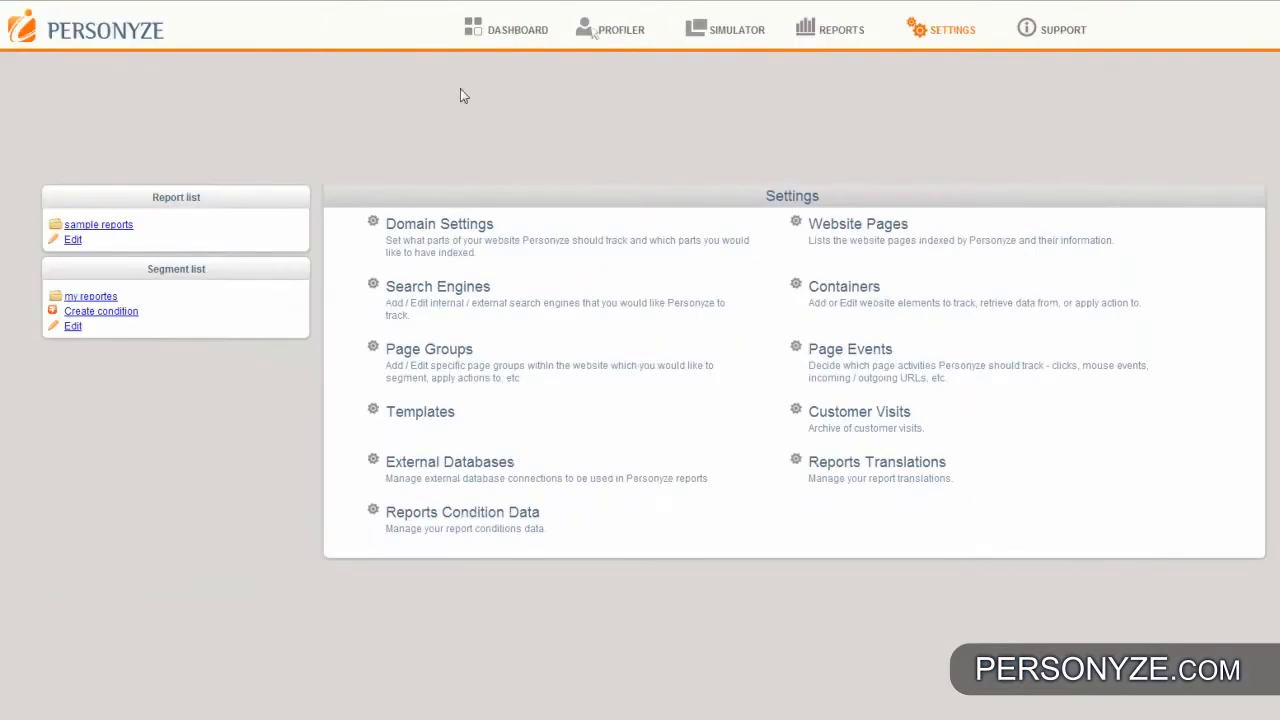
# - Go to the Profiler's segment list and start a new segment
pyautogui.click(609, 38)
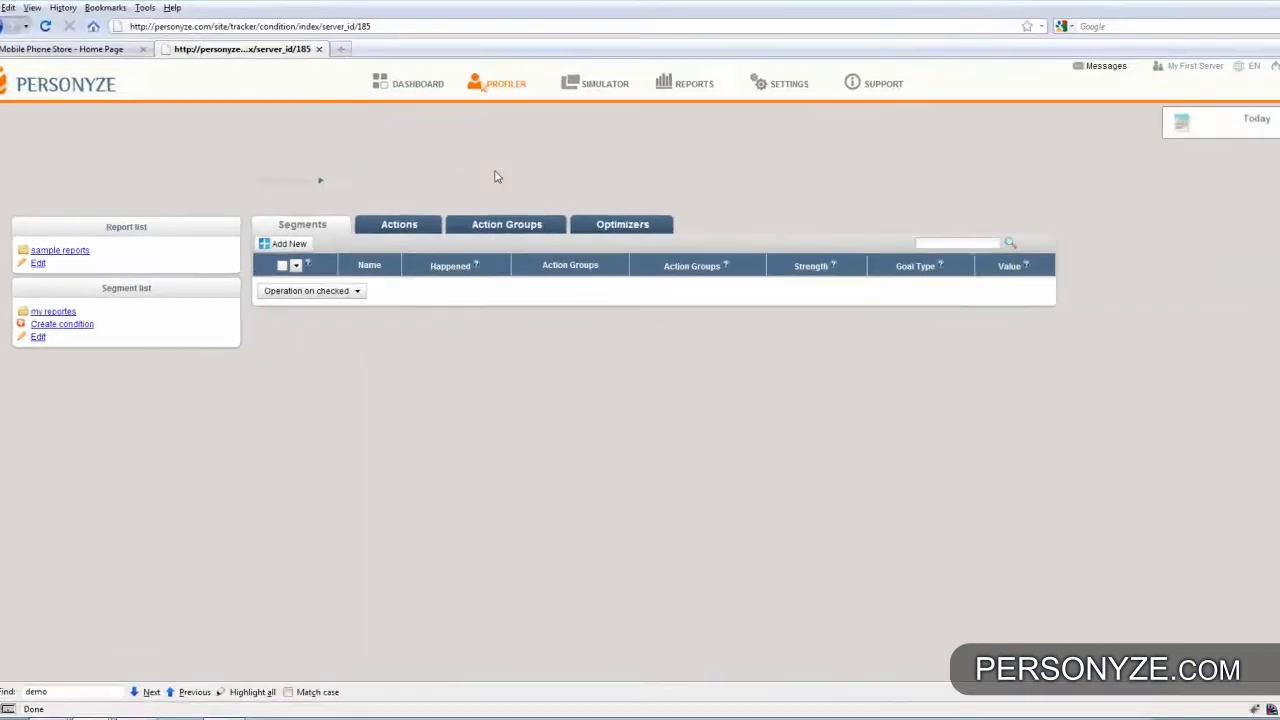
pyautogui.click(269, 246)
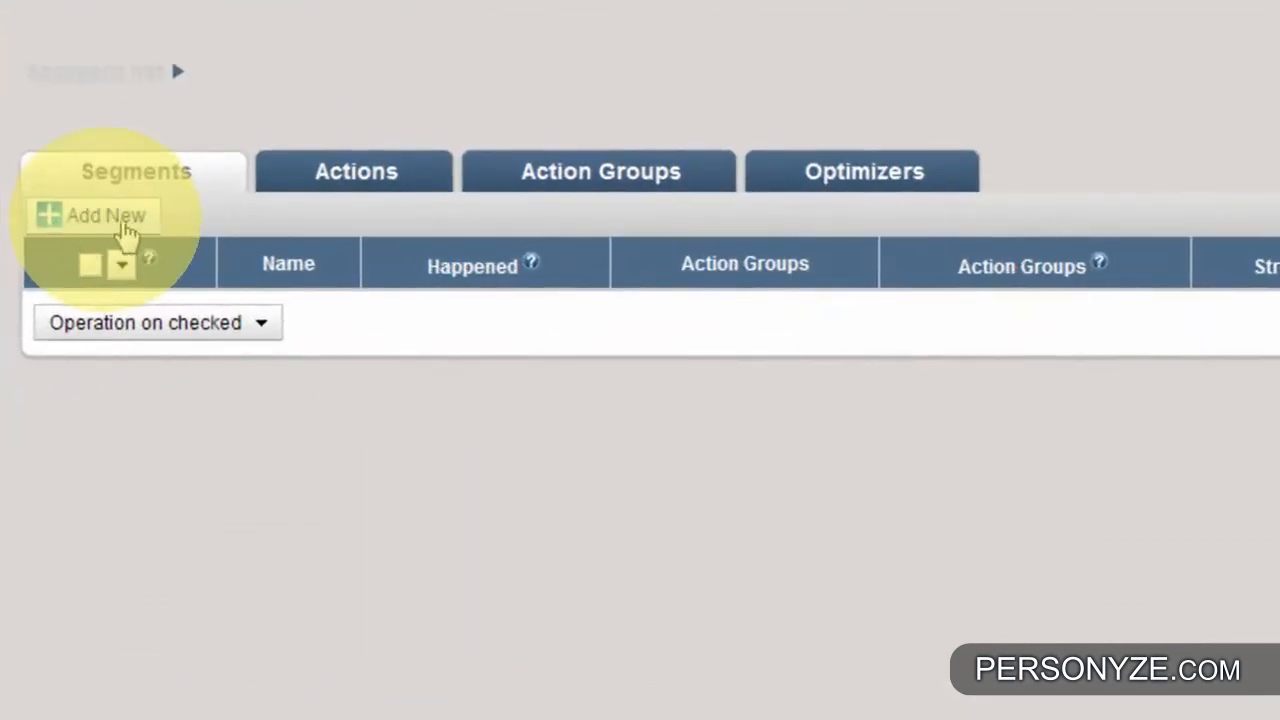
pyautogui.click(102, 222)
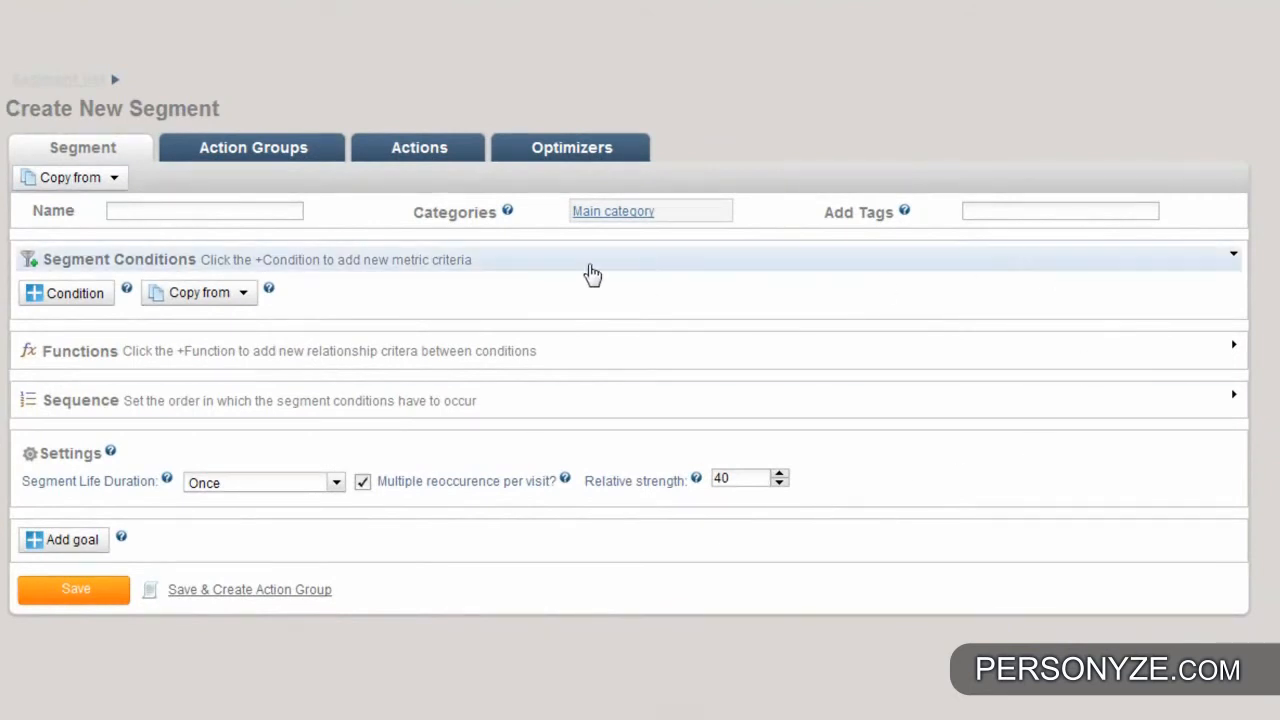
# - Name the new segment "Shopping cart total less than $100 and from Arizona"
pyautogui.click(219, 210)
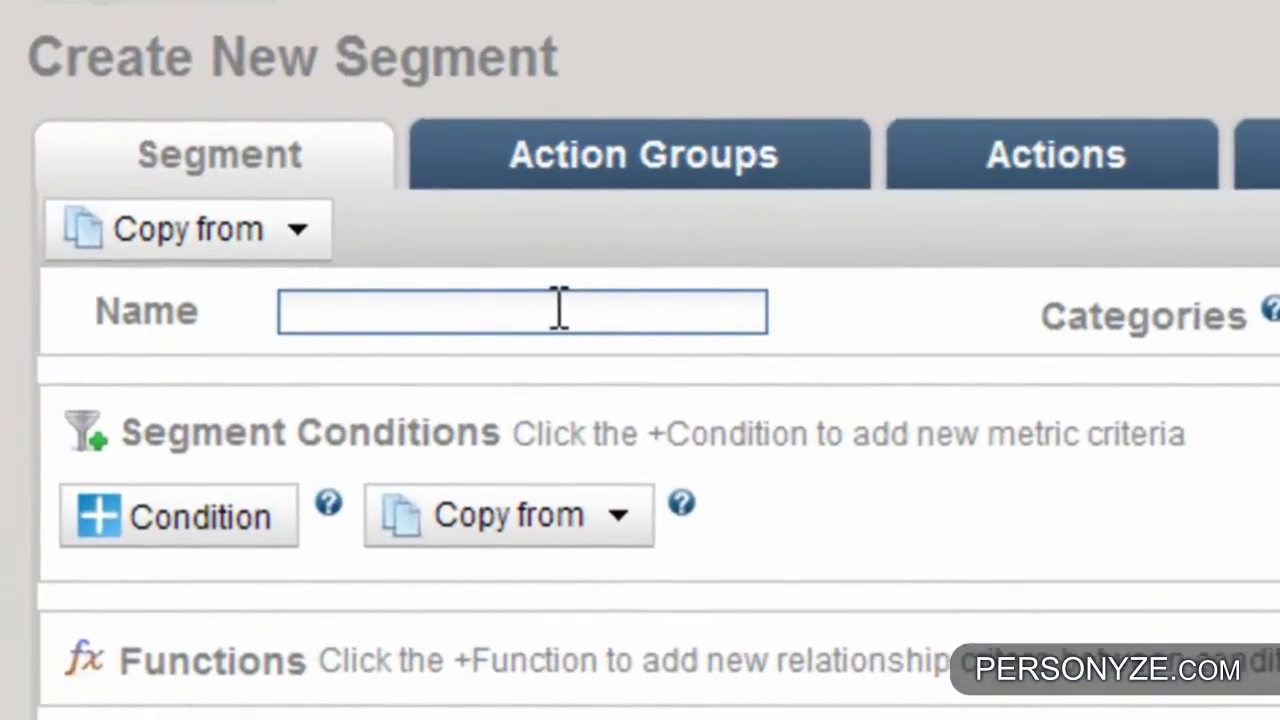
pyautogui.write('S')
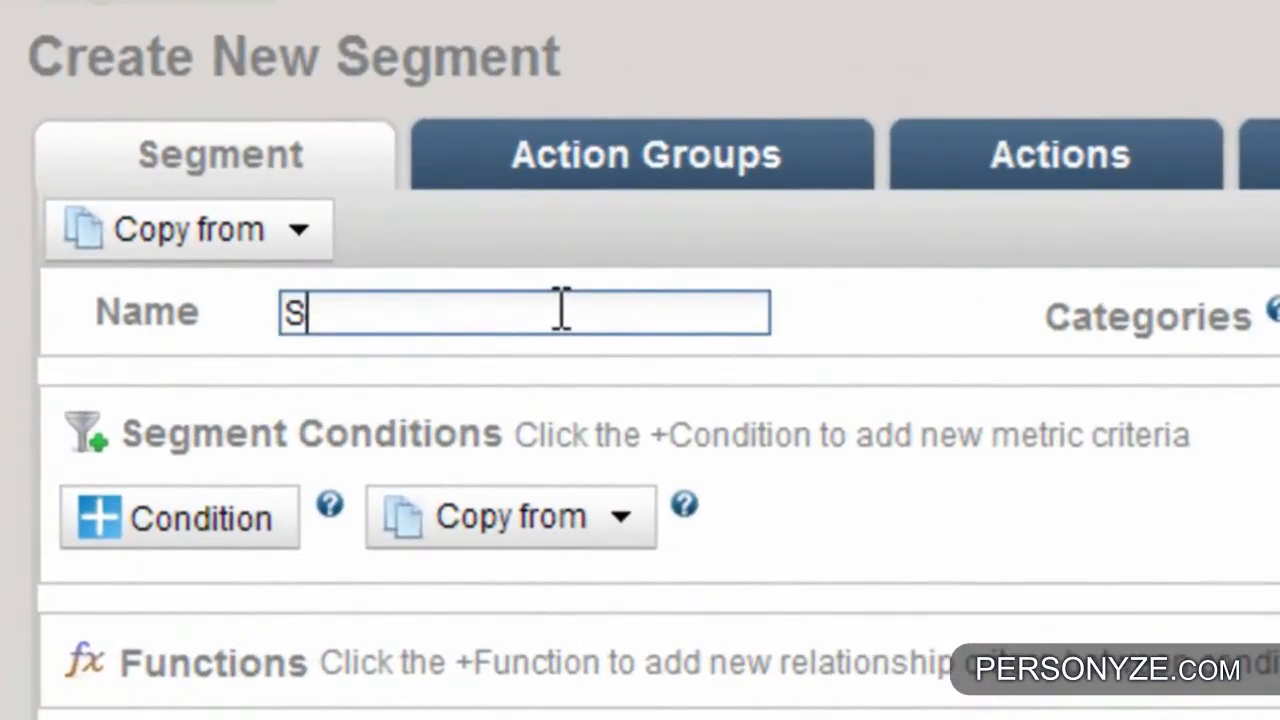
pyautogui.write('hop')
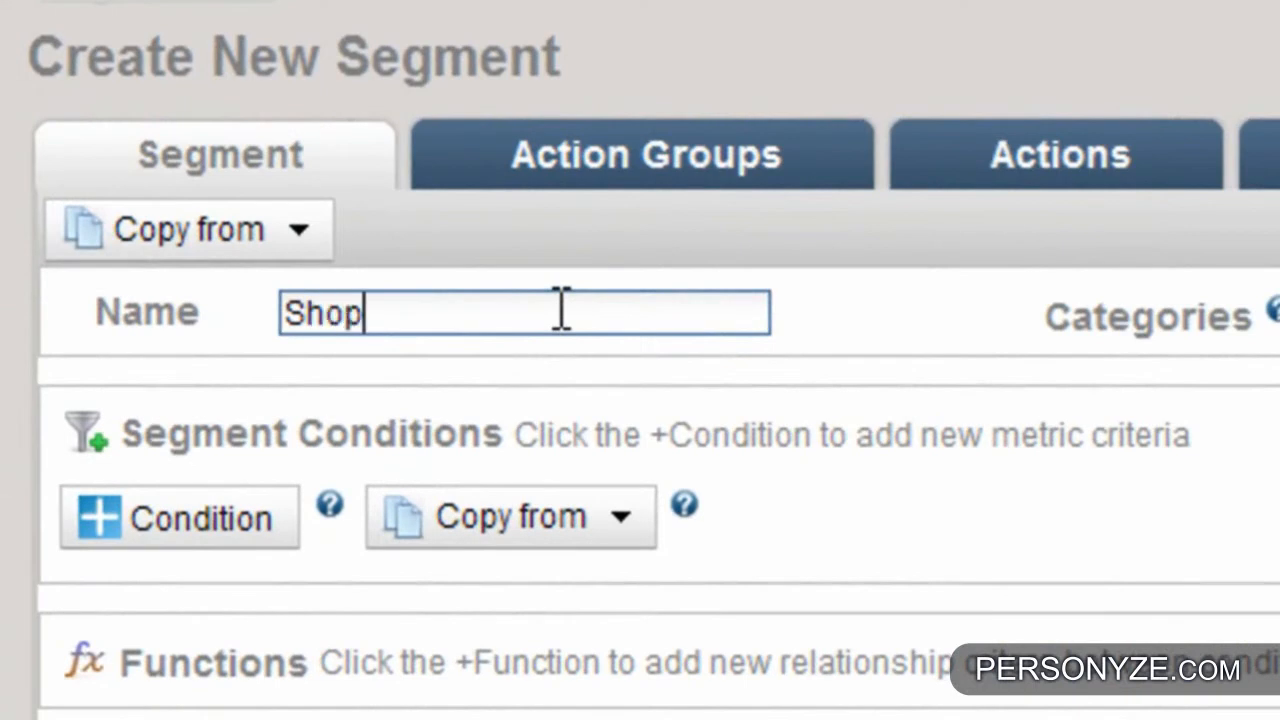
pyautogui.write('ping cart total')
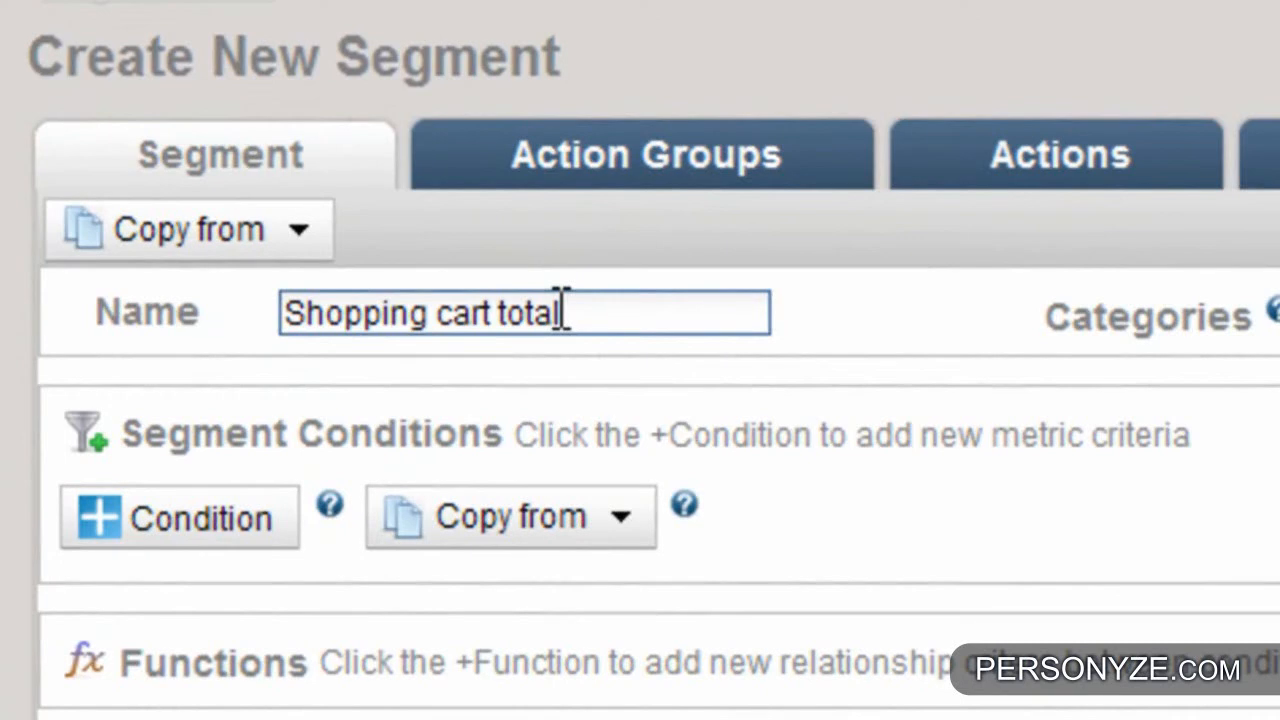
pyautogui.write('less than $100')
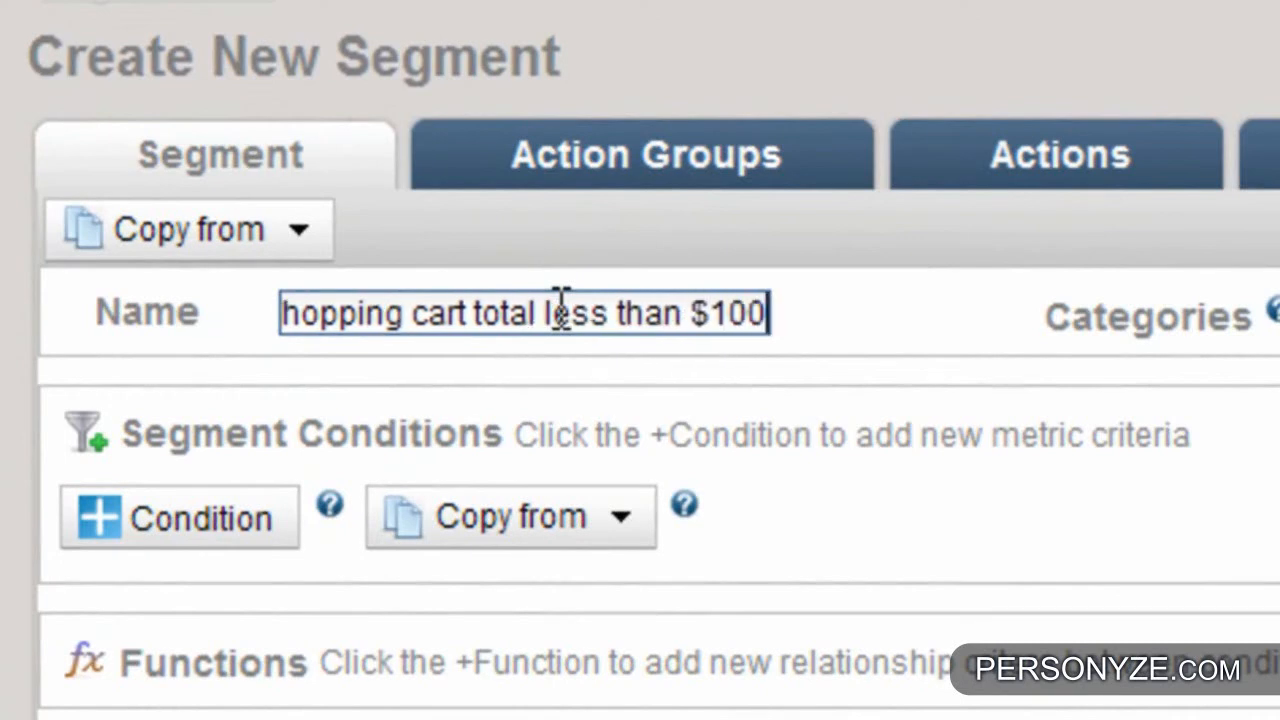
pyautogui.write(' and from Ari')
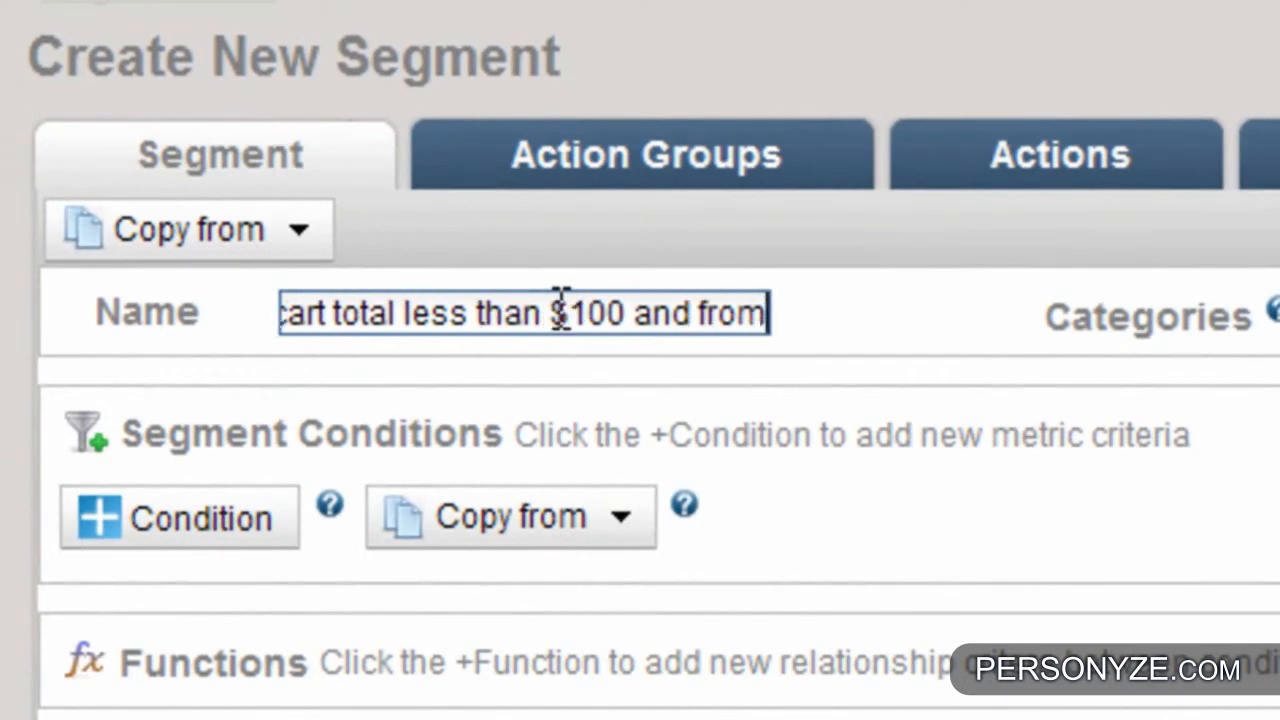
pyautogui.write('zona')
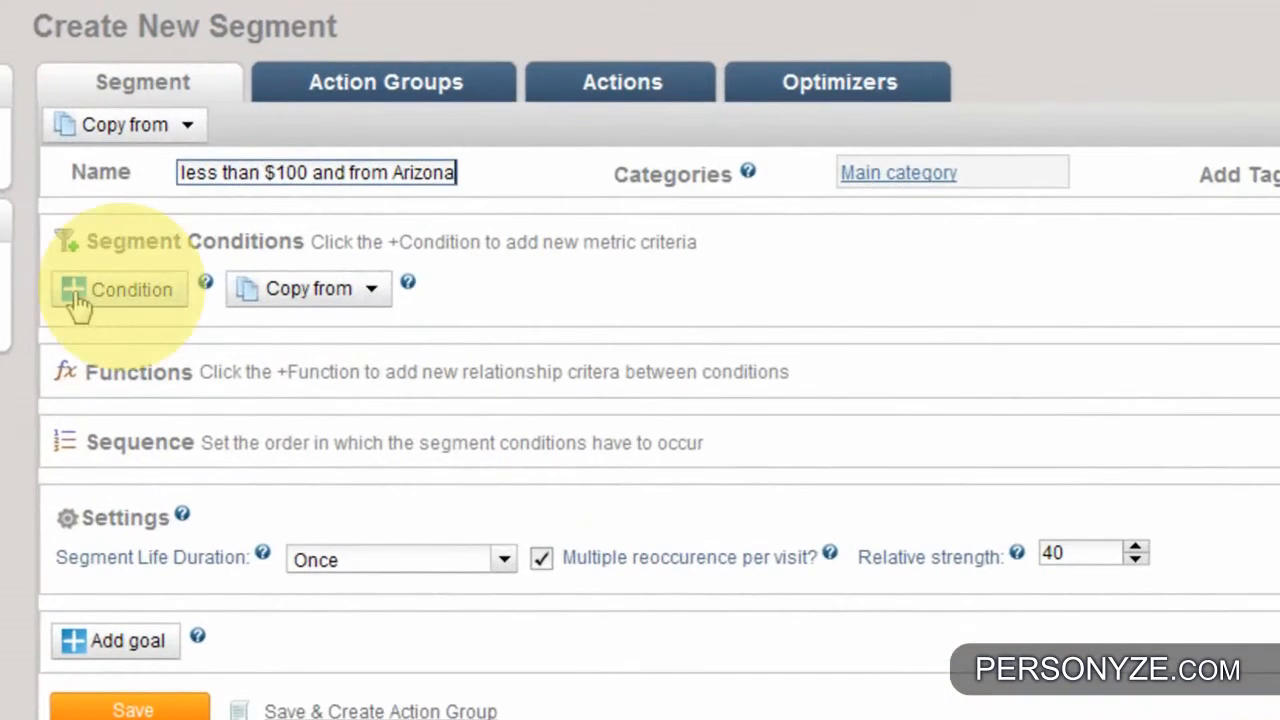
# - Add a first segment condition labelled "Cart total less than $100"
pyautogui.click(105, 305)
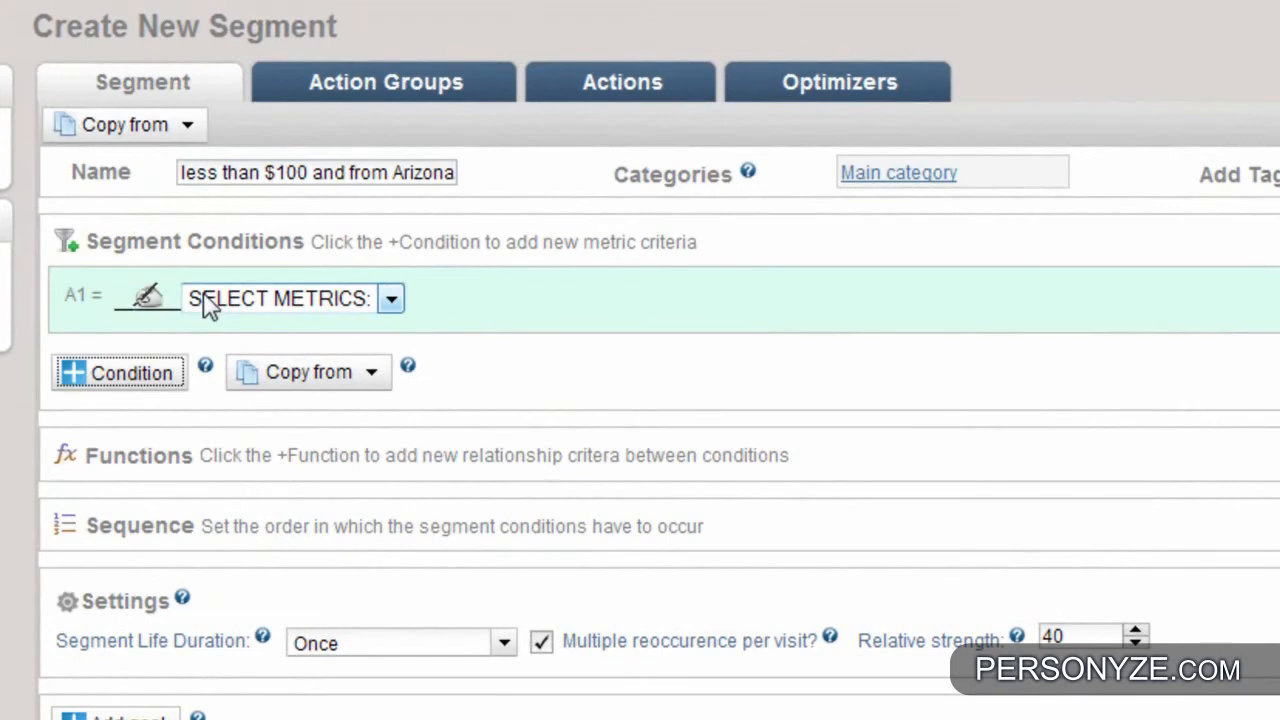
pyautogui.click(147, 296)
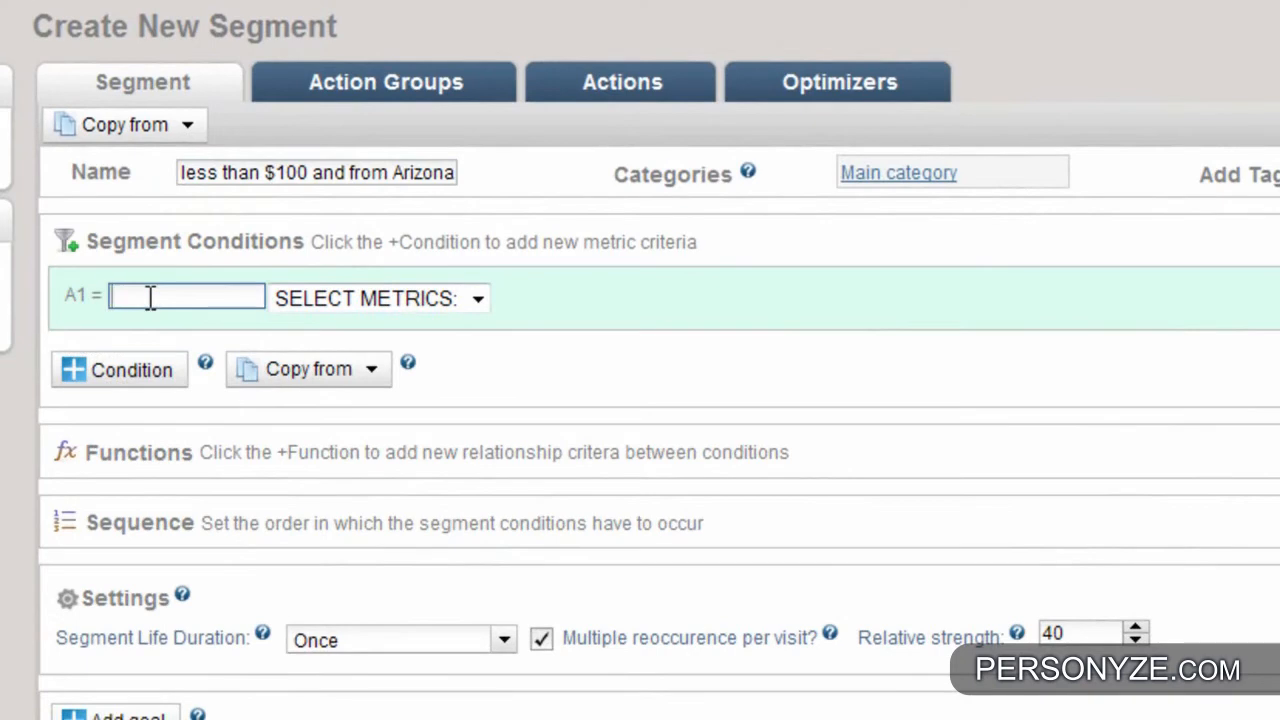
pyautogui.write('Car')
pyautogui.write('t total less than')
pyautogui.write(' $100')
pyautogui.press('Return')
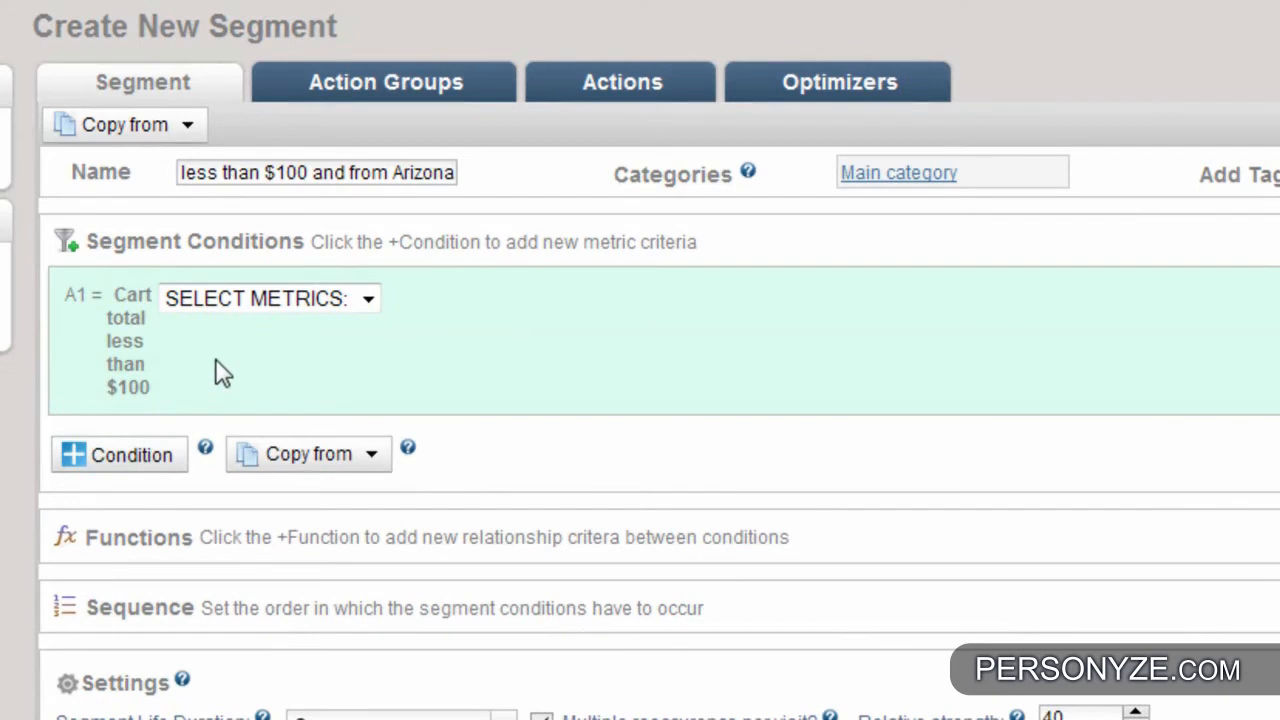
# - Base the cart total condition on the Containers metric with type grab html and the Cart Total Amount container
pyautogui.click(272, 298)
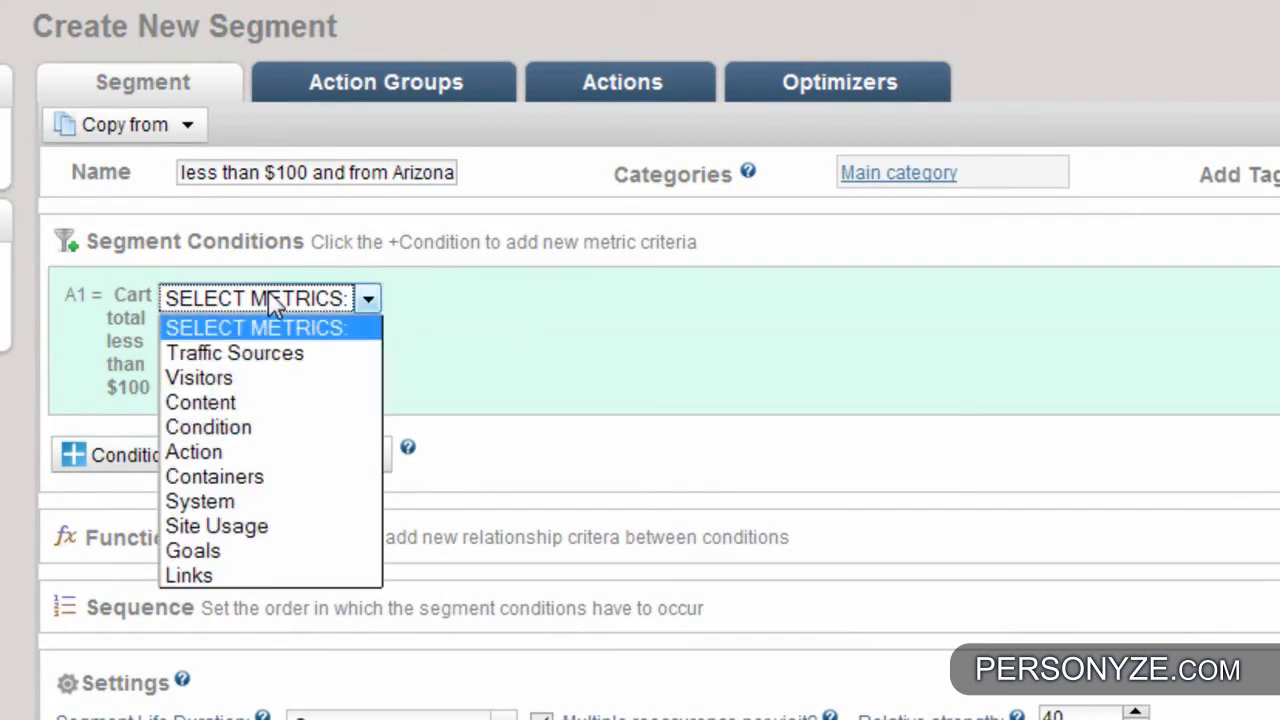
pyautogui.click(214, 465)
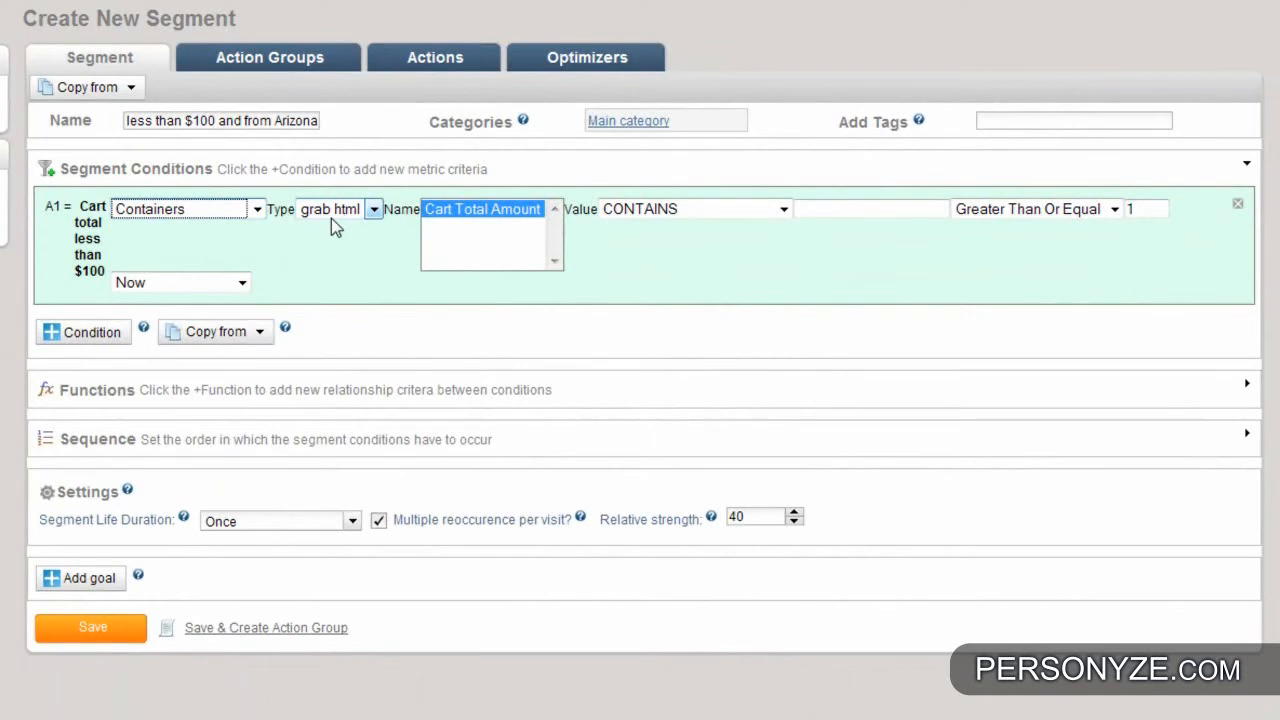
pyautogui.click(371, 211)
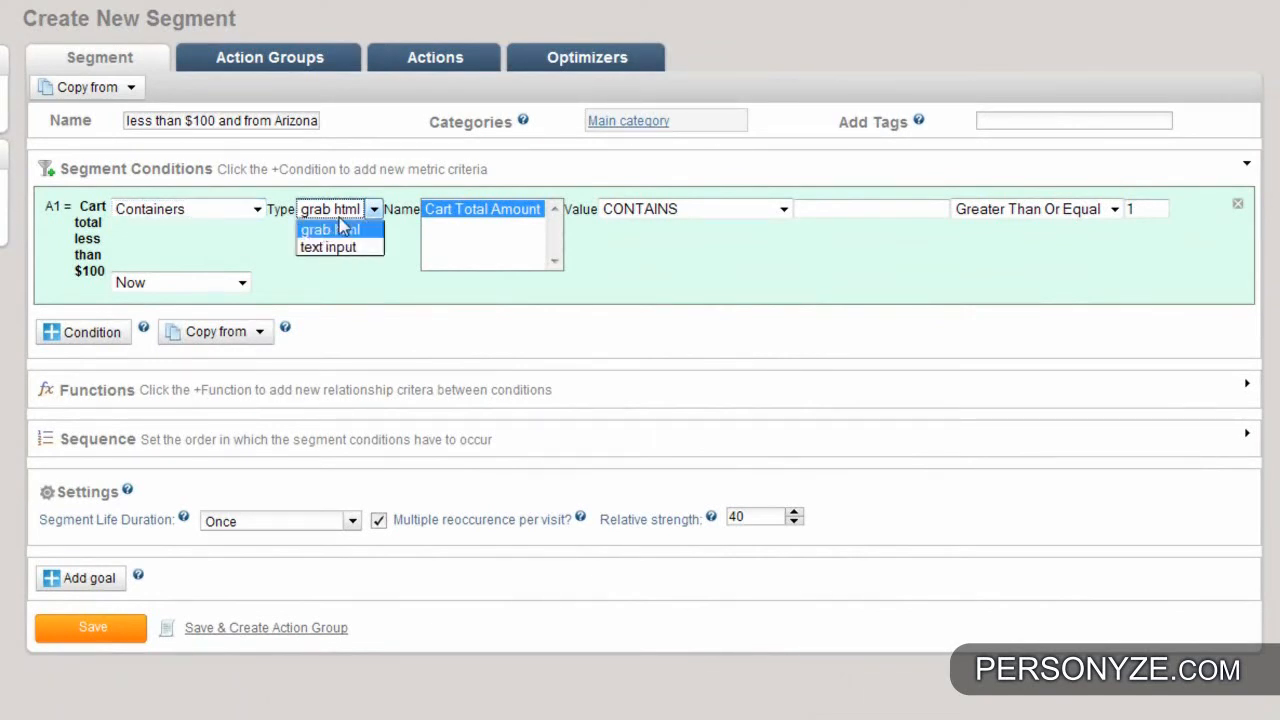
pyautogui.click(341, 216)
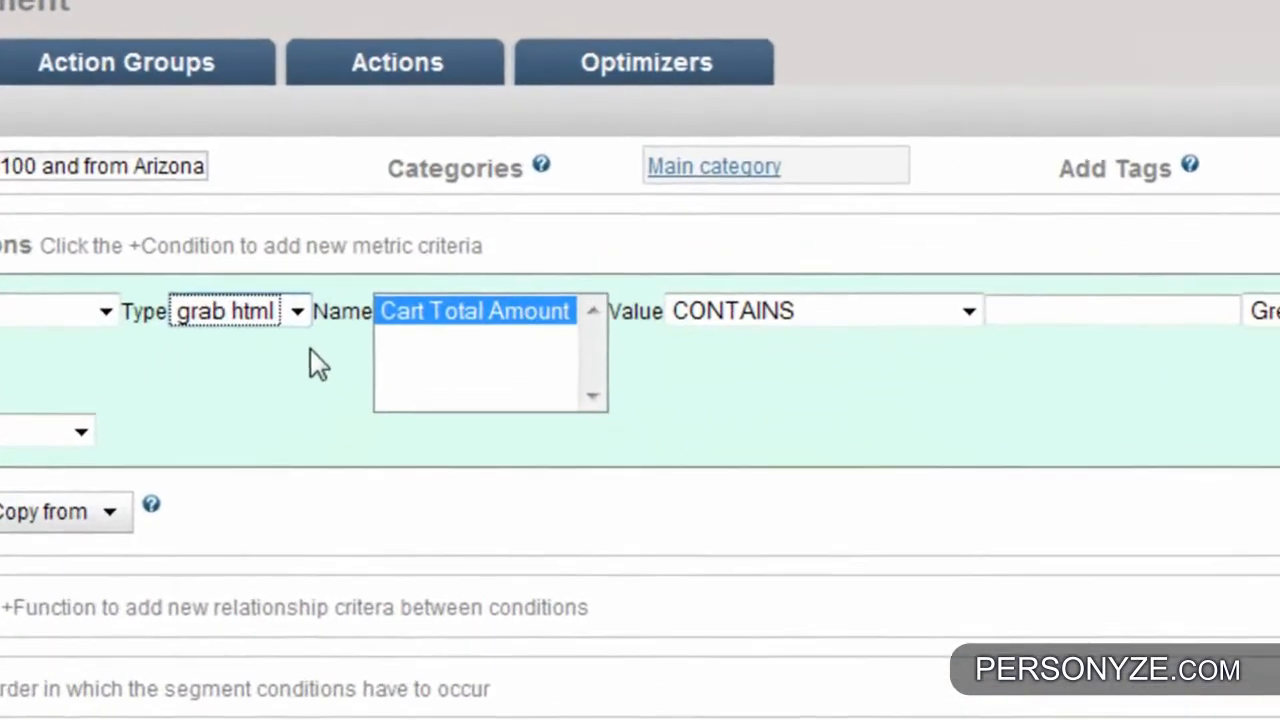
pyautogui.moveTo(324, 327); pyautogui.dragTo(381, 324)
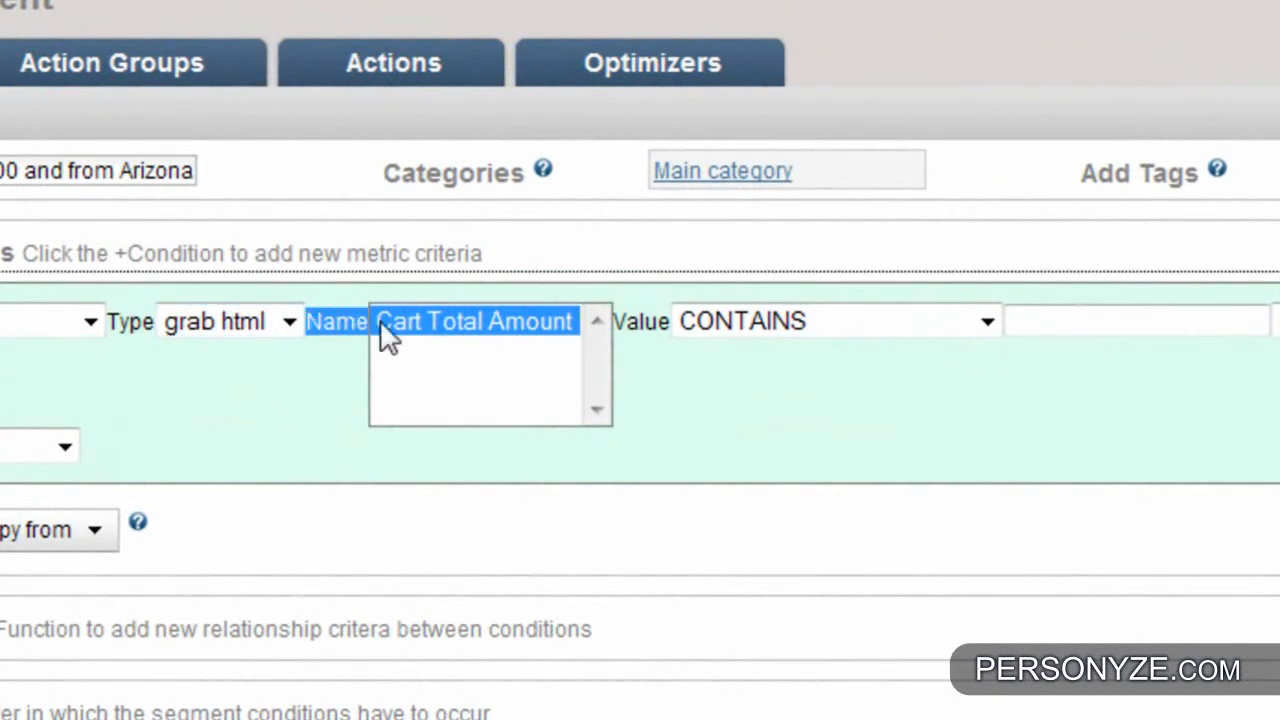
pyautogui.click(330, 357)
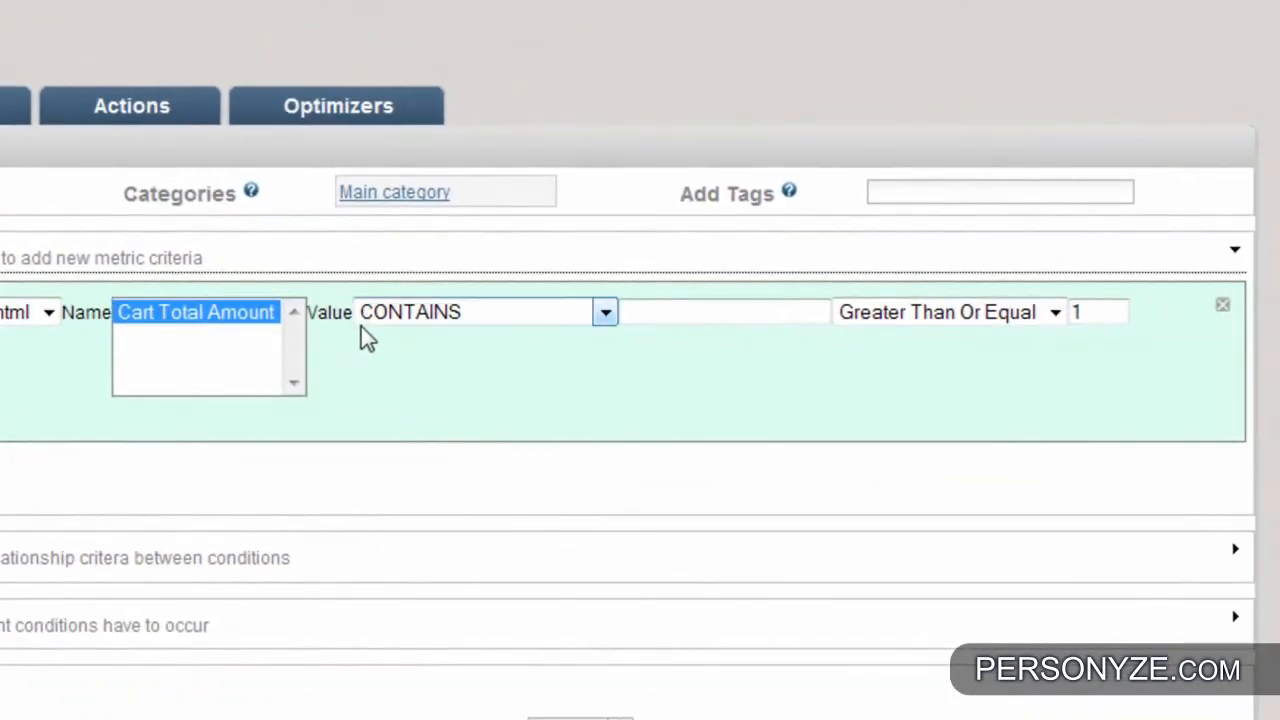
# - Set the cart total condition's value to Less Than 100, keeping Greater Than Or Equal for occurrences and Now for timing
pyautogui.click(480, 322)
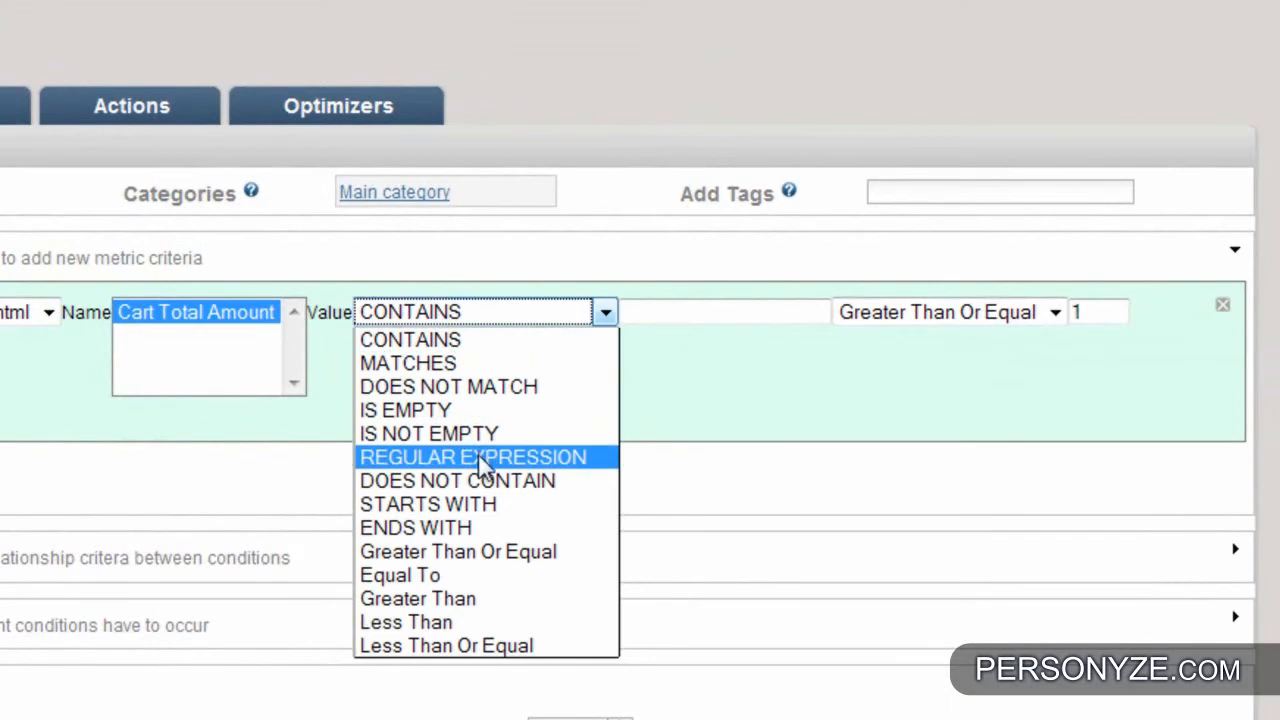
pyautogui.click(432, 624)
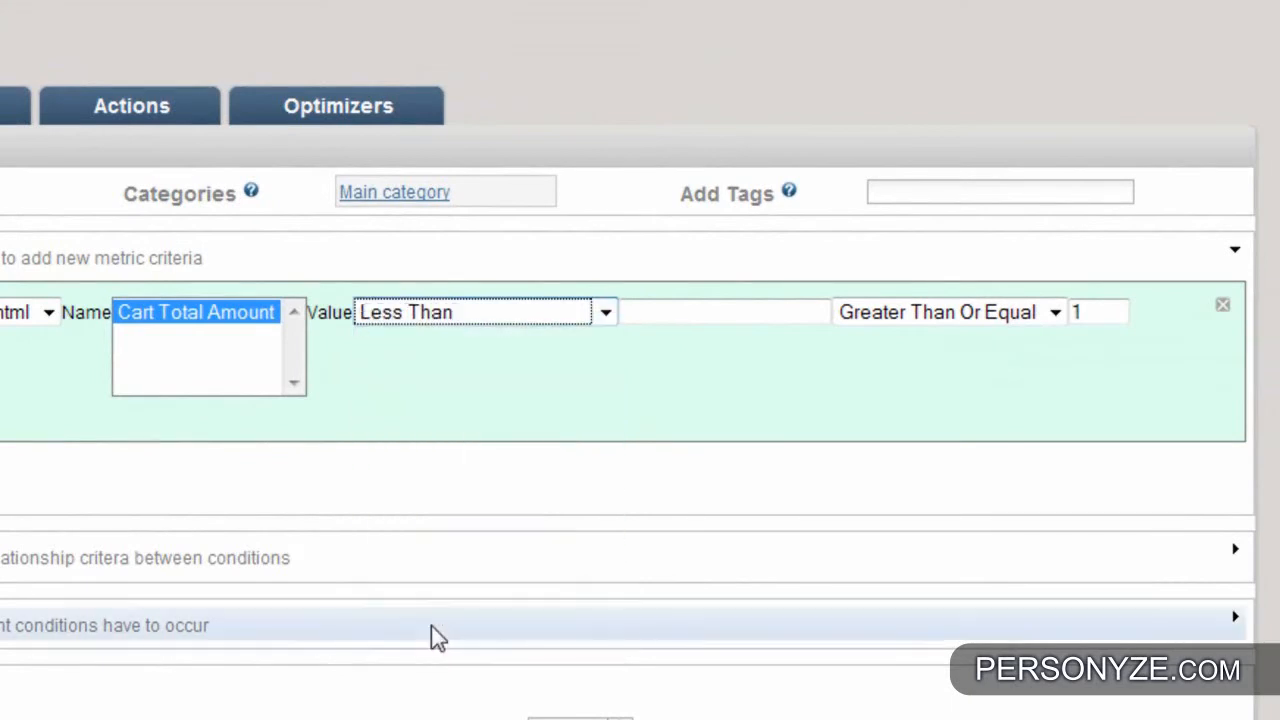
pyautogui.click(649, 316)
pyautogui.write('100')
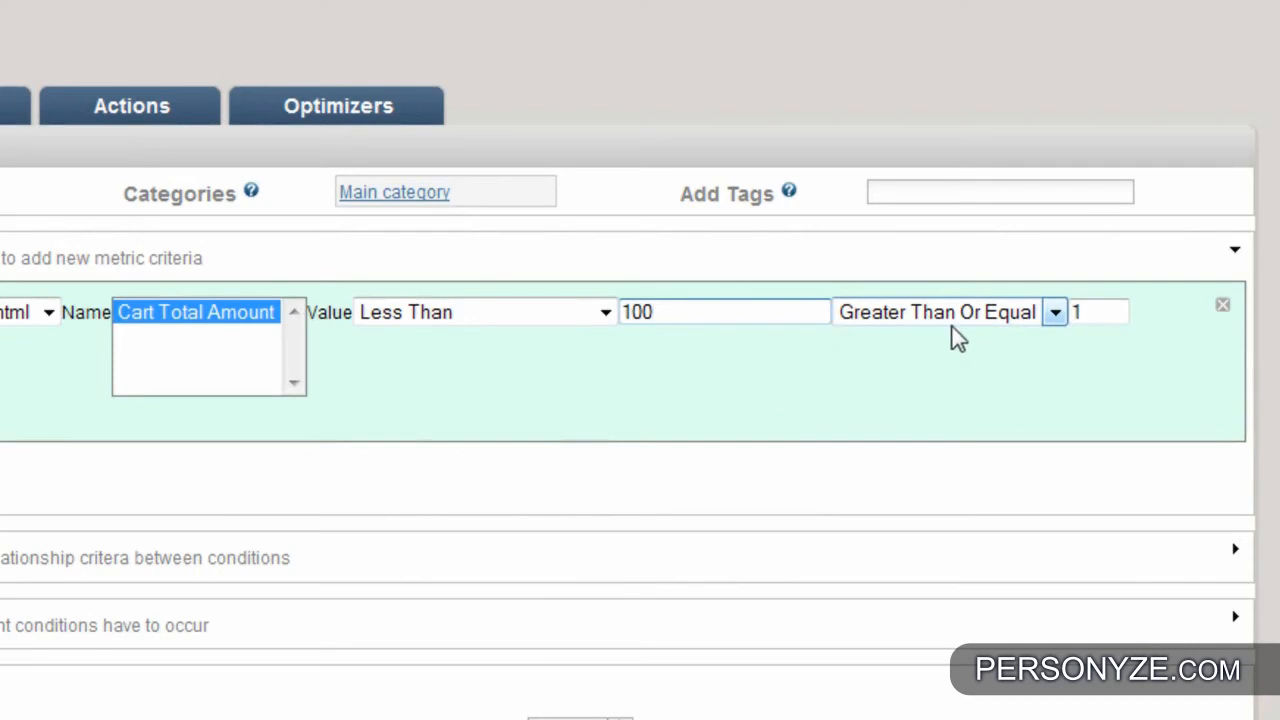
pyautogui.click(1054, 314)
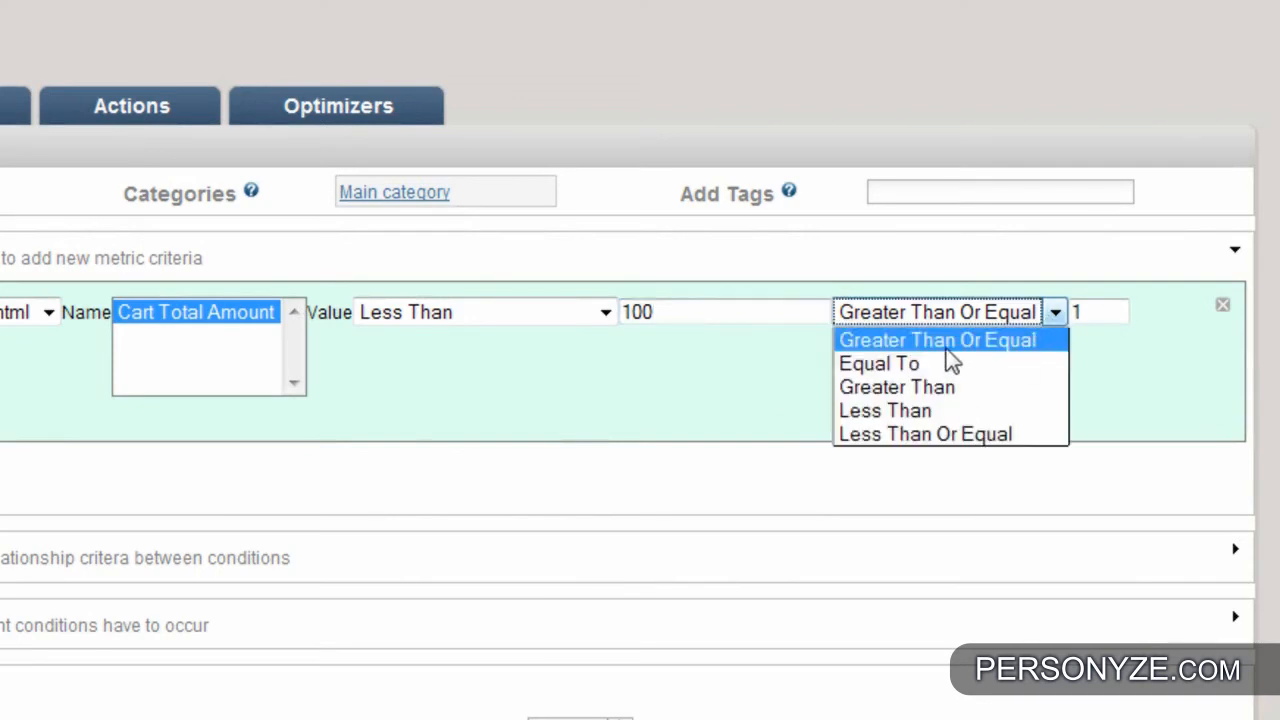
pyautogui.click(894, 349)
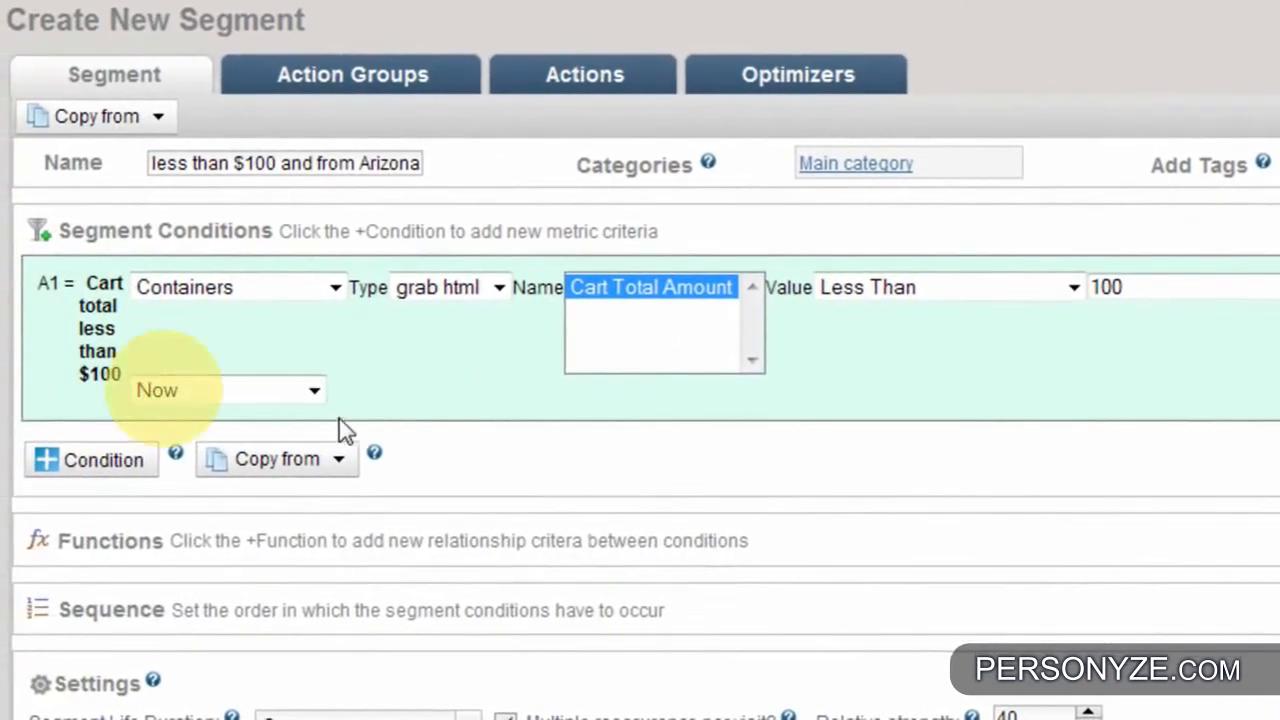
pyautogui.click(249, 396)
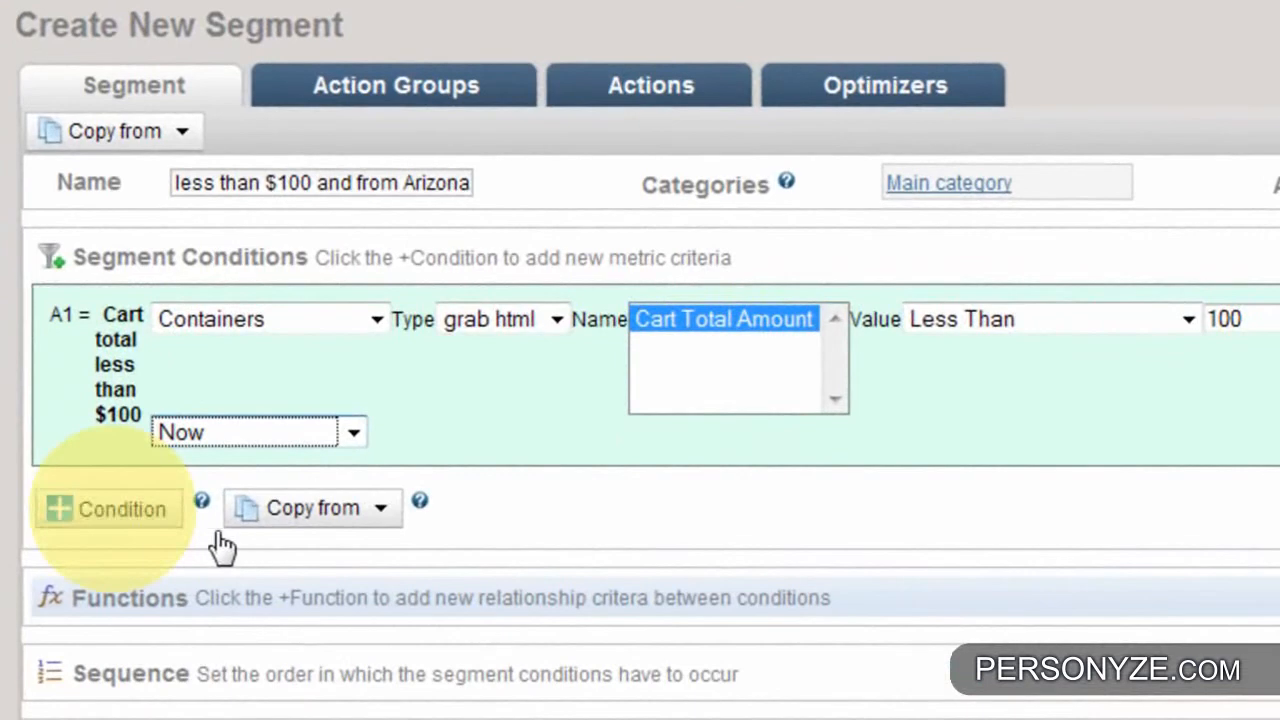
# - Add a second segment condition labelled "From Arizona"
pyautogui.click(107, 533)
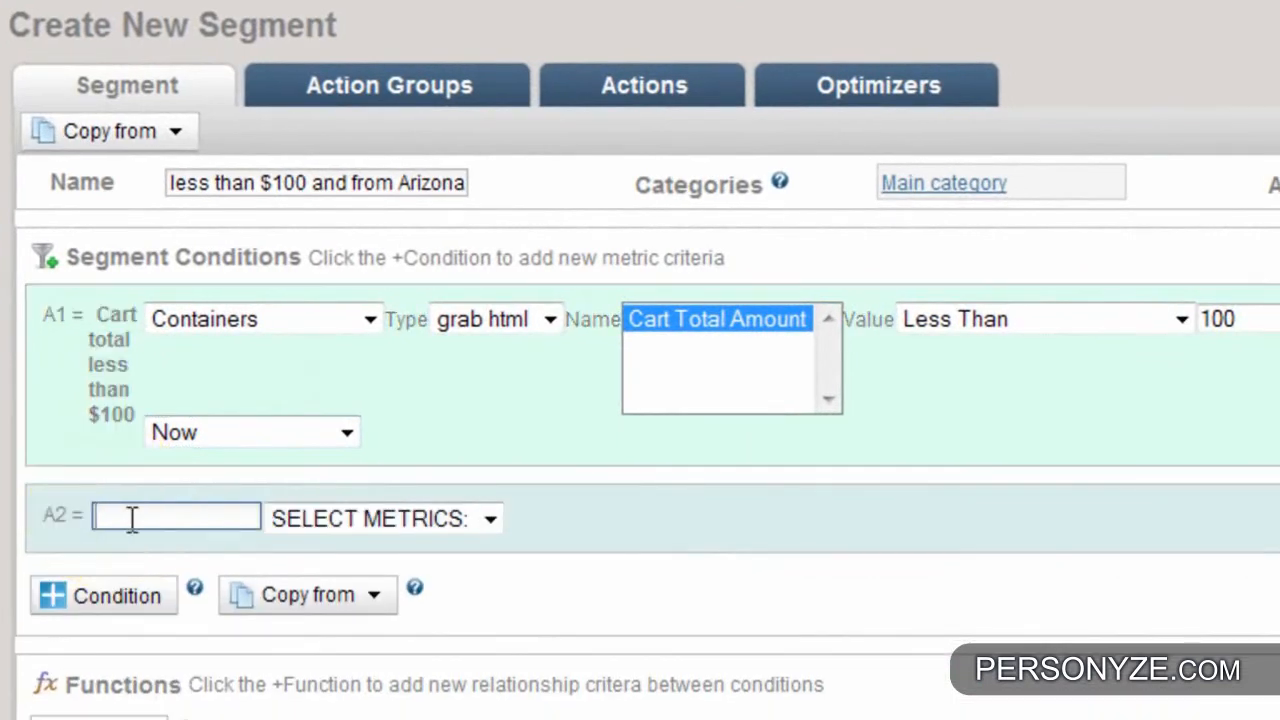
pyautogui.write('From Arizona')
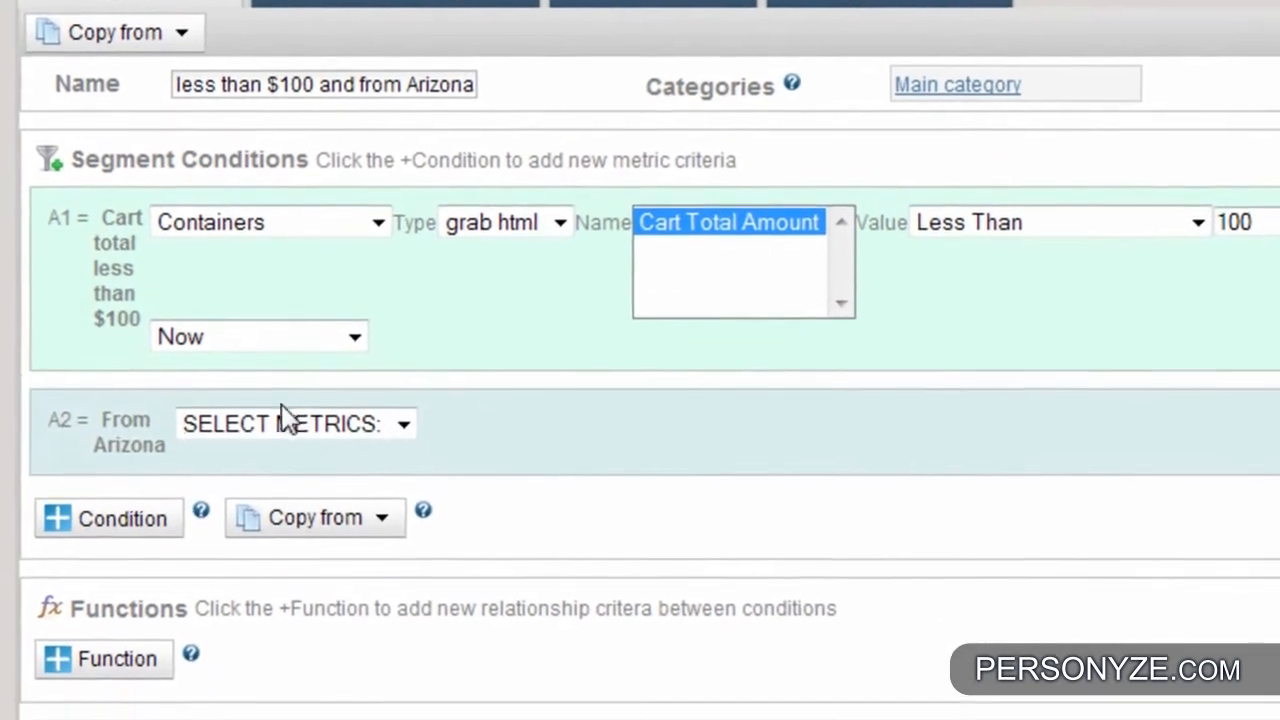
# - Base the Arizona condition on the Containers metric with type text input and the Cart Selected State container
pyautogui.click(289, 520)
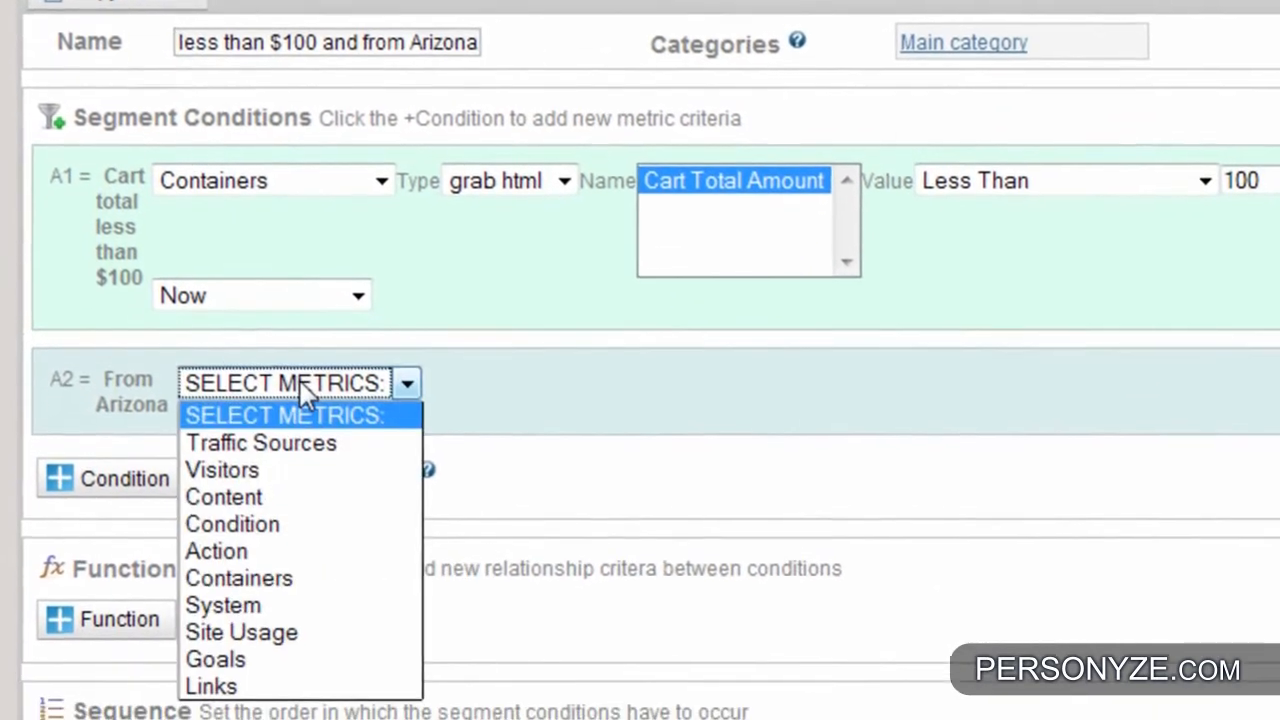
pyautogui.click(290, 581)
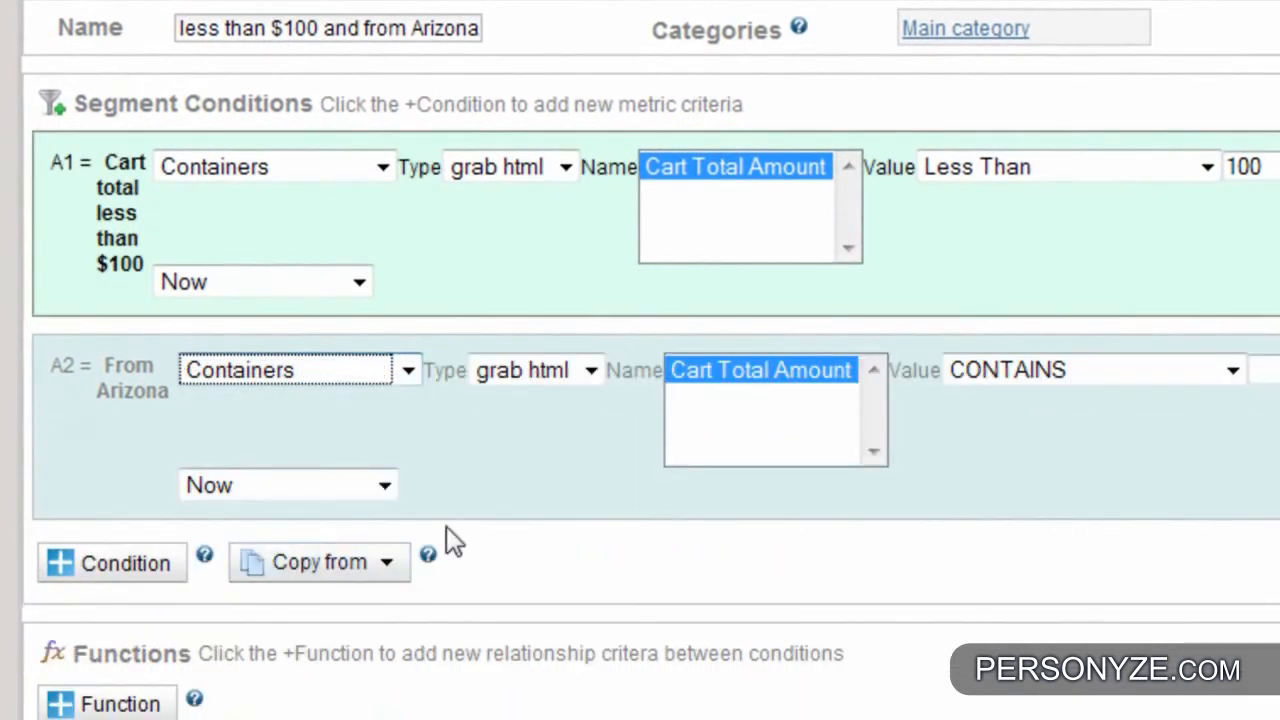
pyautogui.click(531, 370)
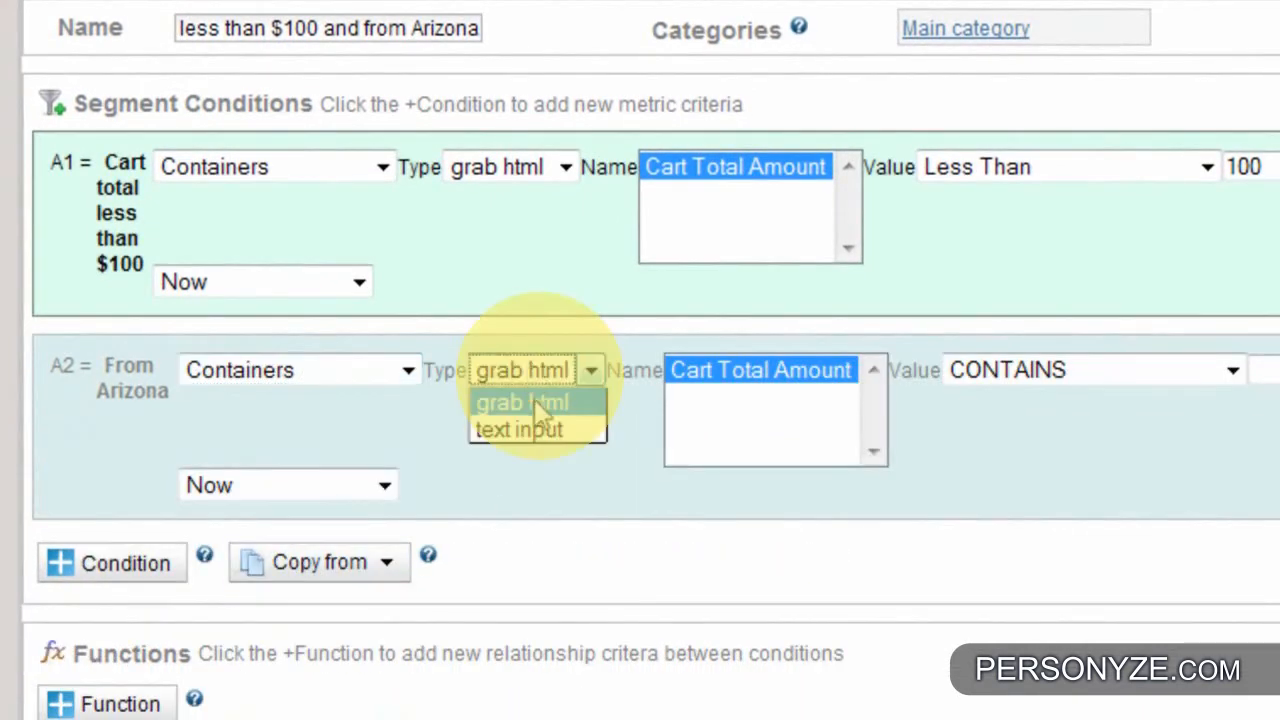
pyautogui.click(545, 432)
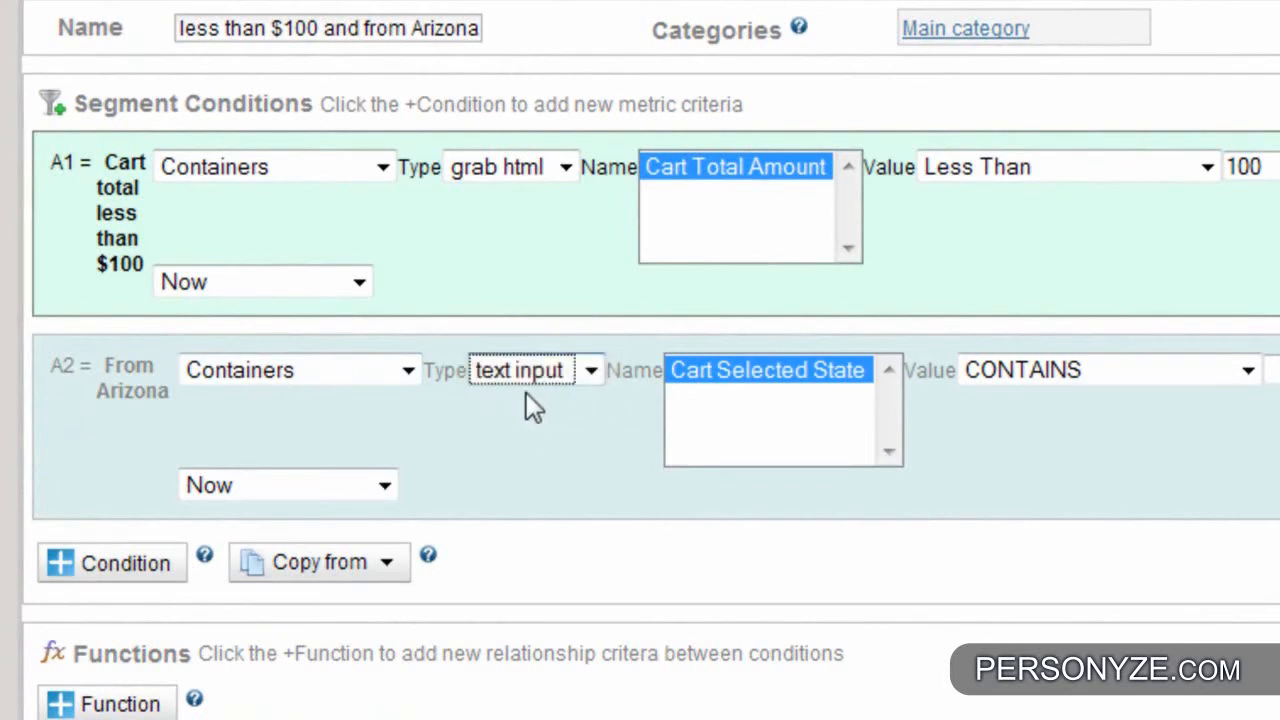
pyautogui.click(528, 378)
pyautogui.click(578, 428)
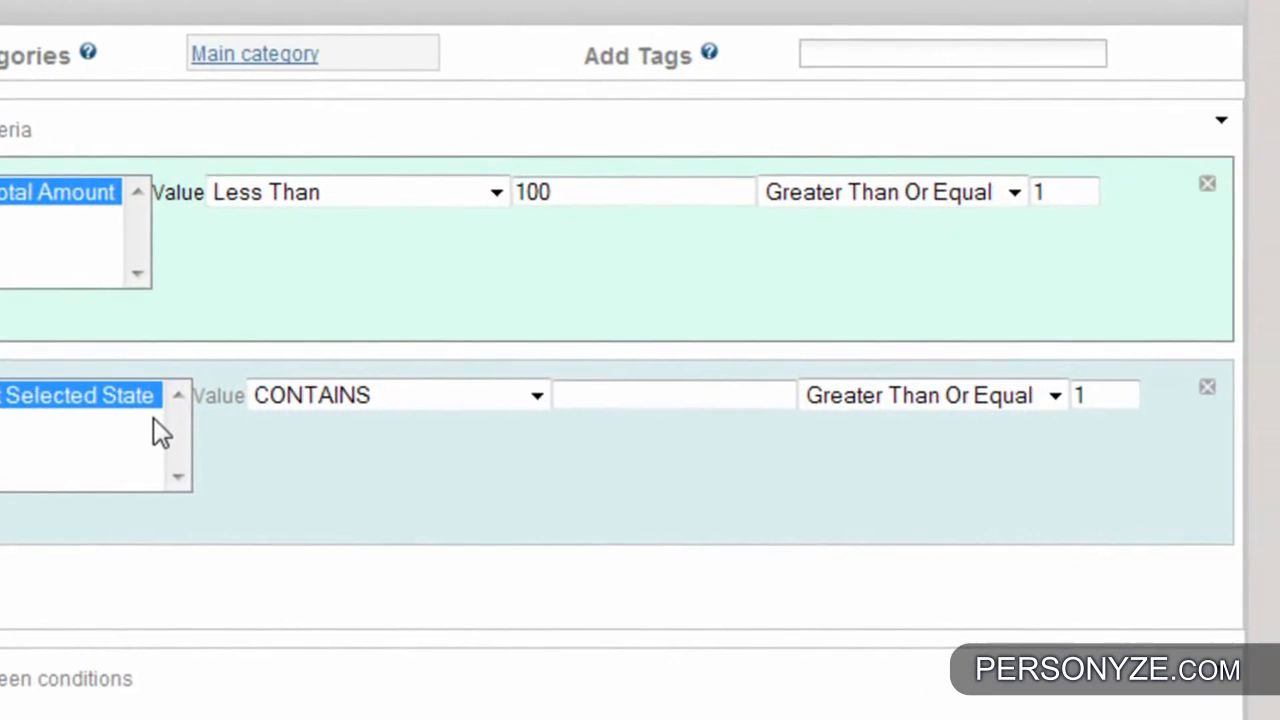
# - Set the Arizona condition's value to CONTAINS "AZ" and keep its timing at Now
pyautogui.click(374, 402)
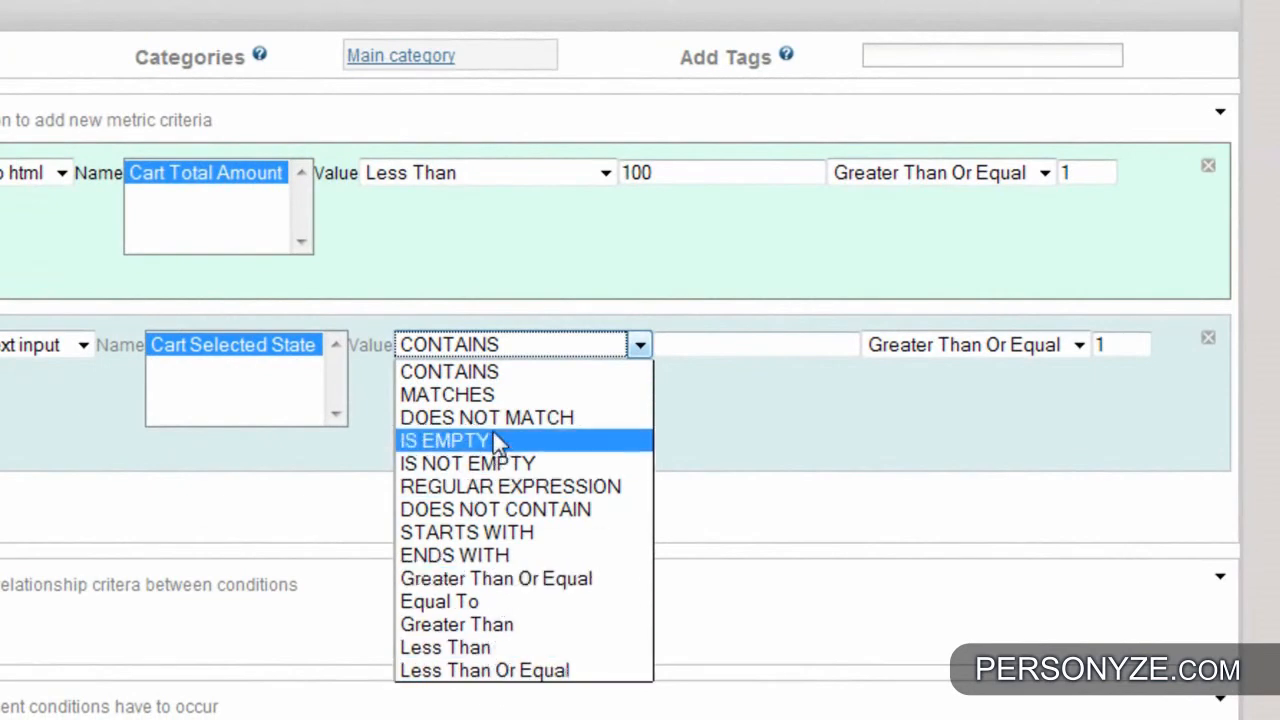
pyautogui.click(440, 378)
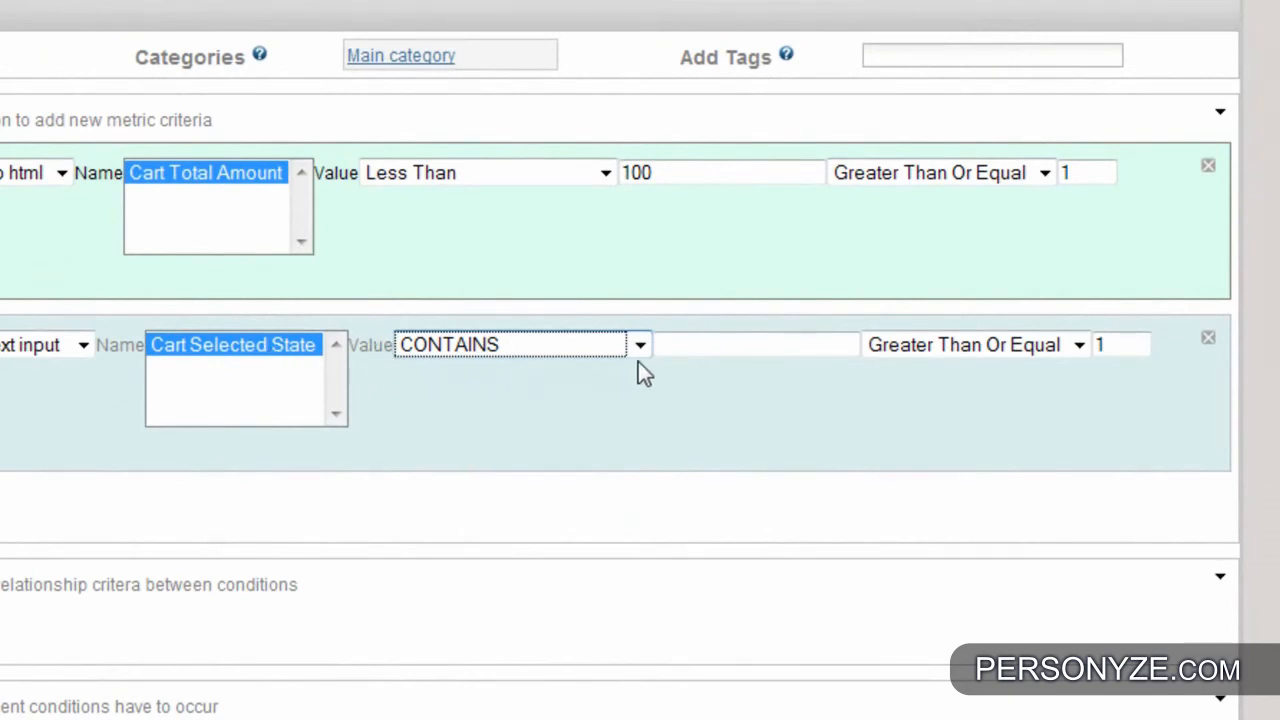
pyautogui.click(737, 348)
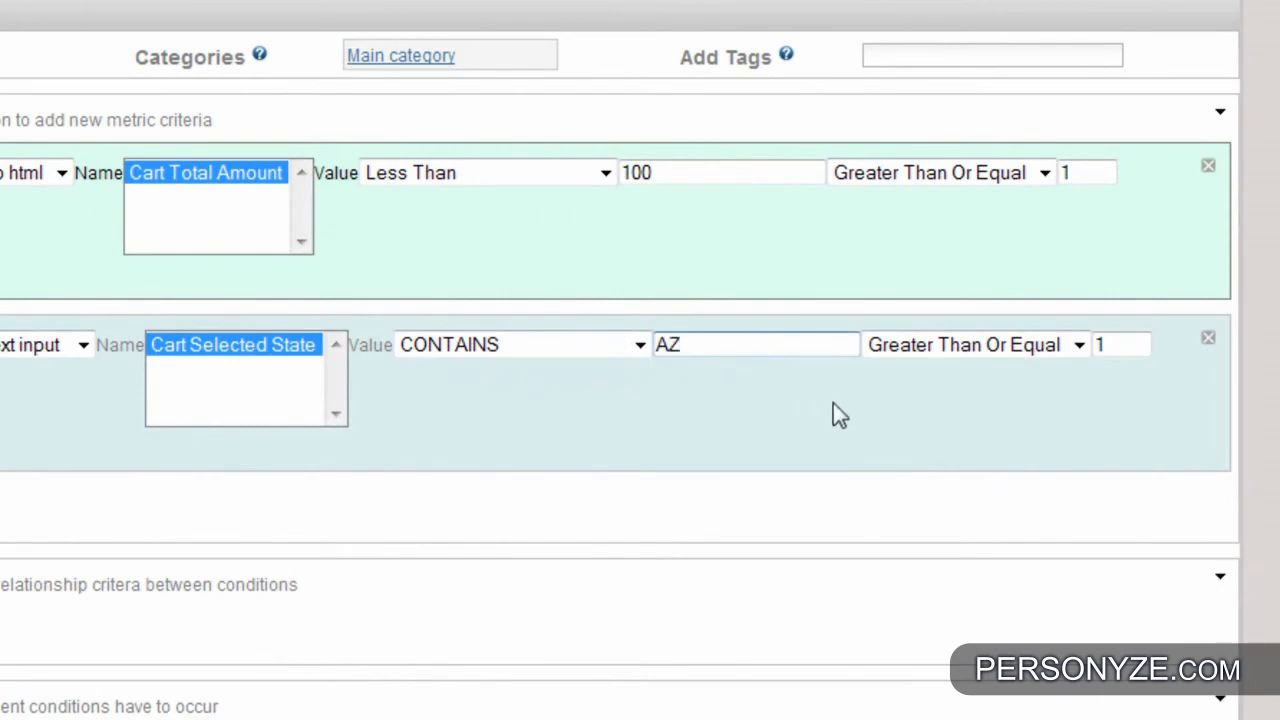
pyautogui.click(939, 379)
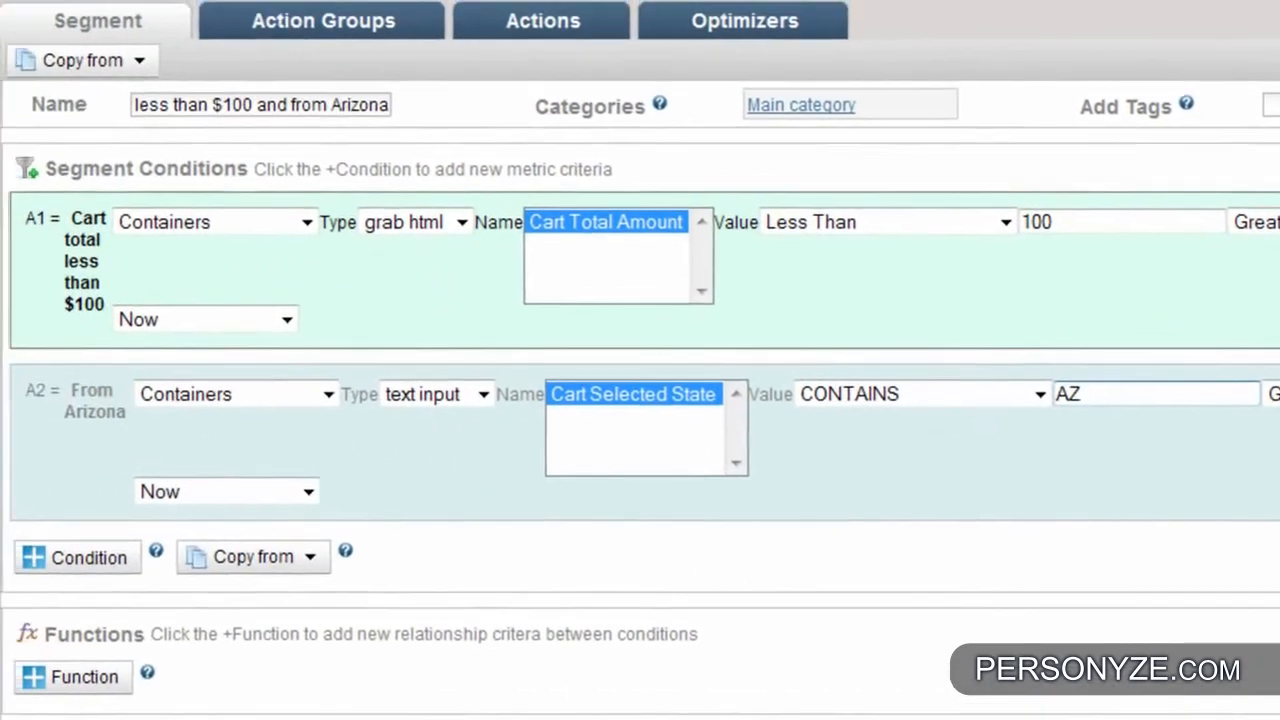
pyautogui.click(176, 492)
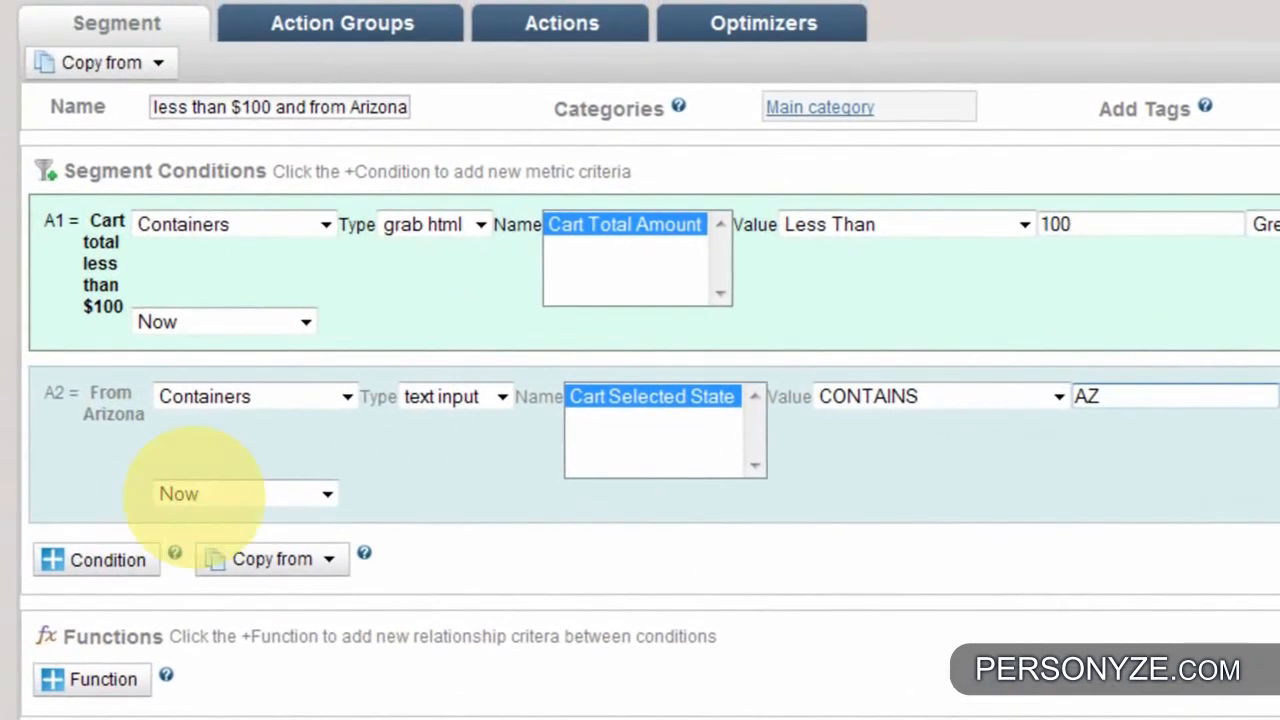
pyautogui.click(300, 497)
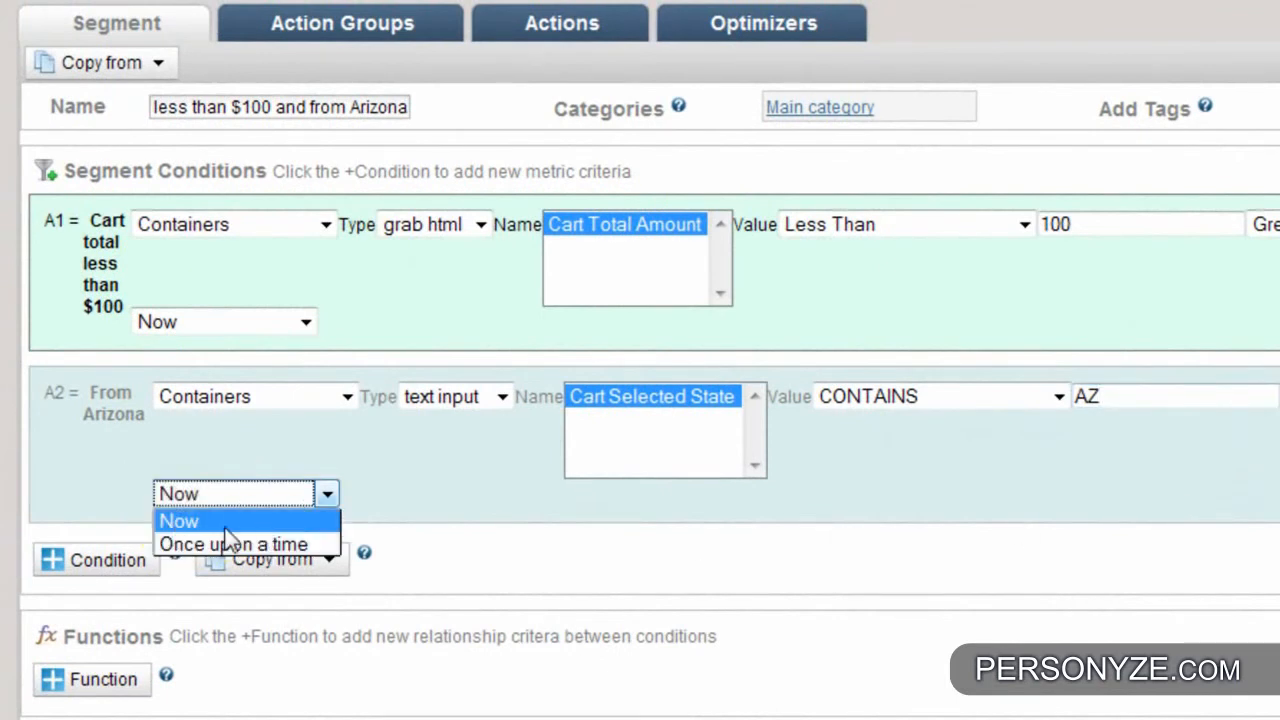
pyautogui.click(278, 525)
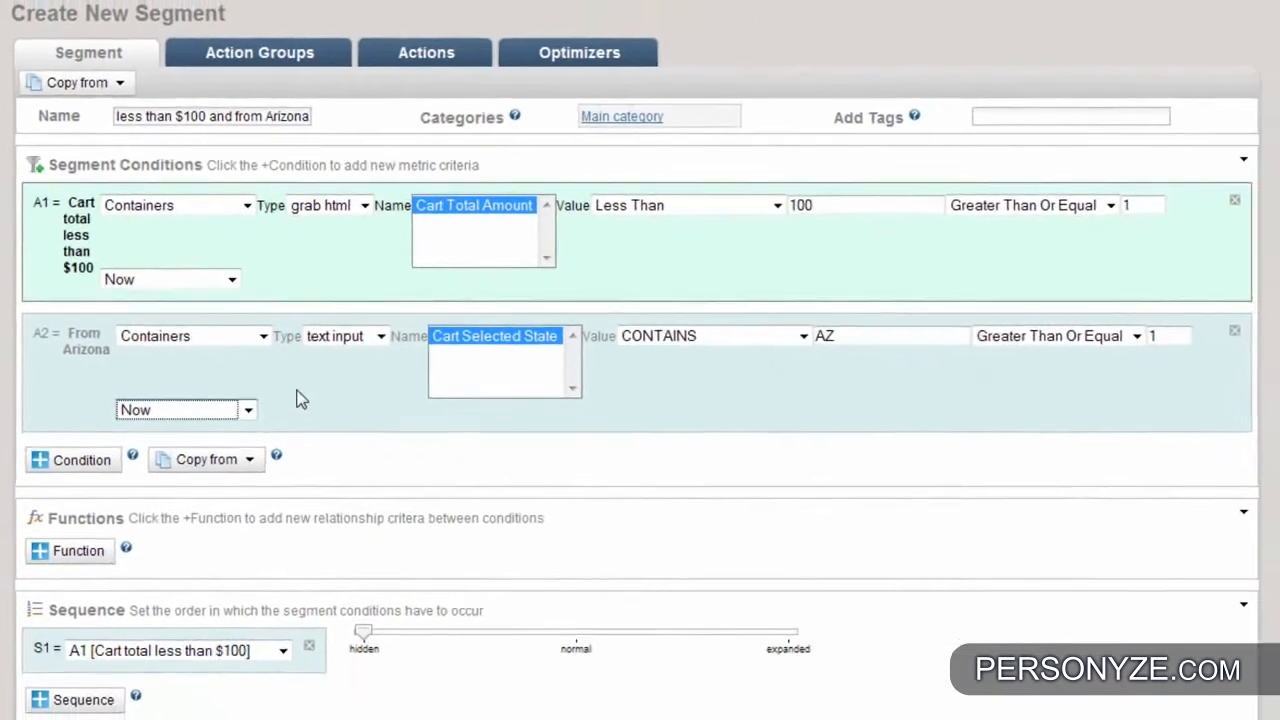
# - Add a function that joins the Cart total less than $100 condition and the From Arizona condition with AND
pyautogui.scroll(-1, 2, 470)
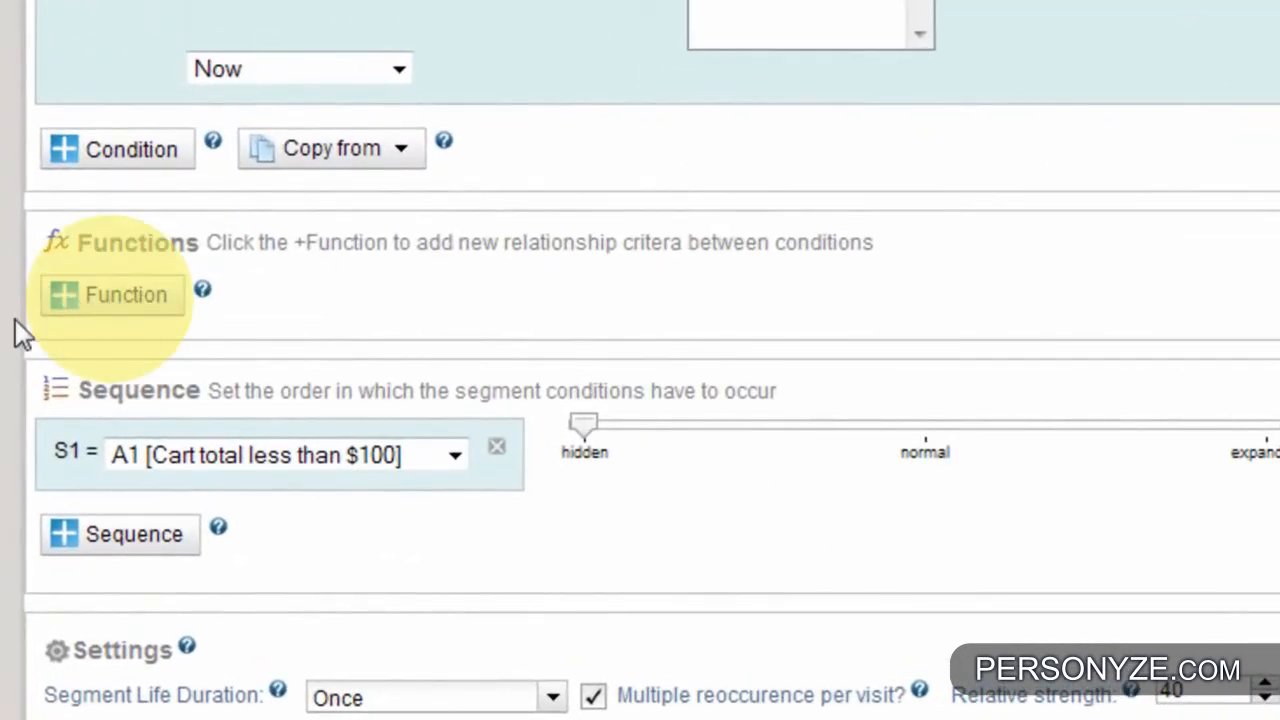
pyautogui.click(118, 305)
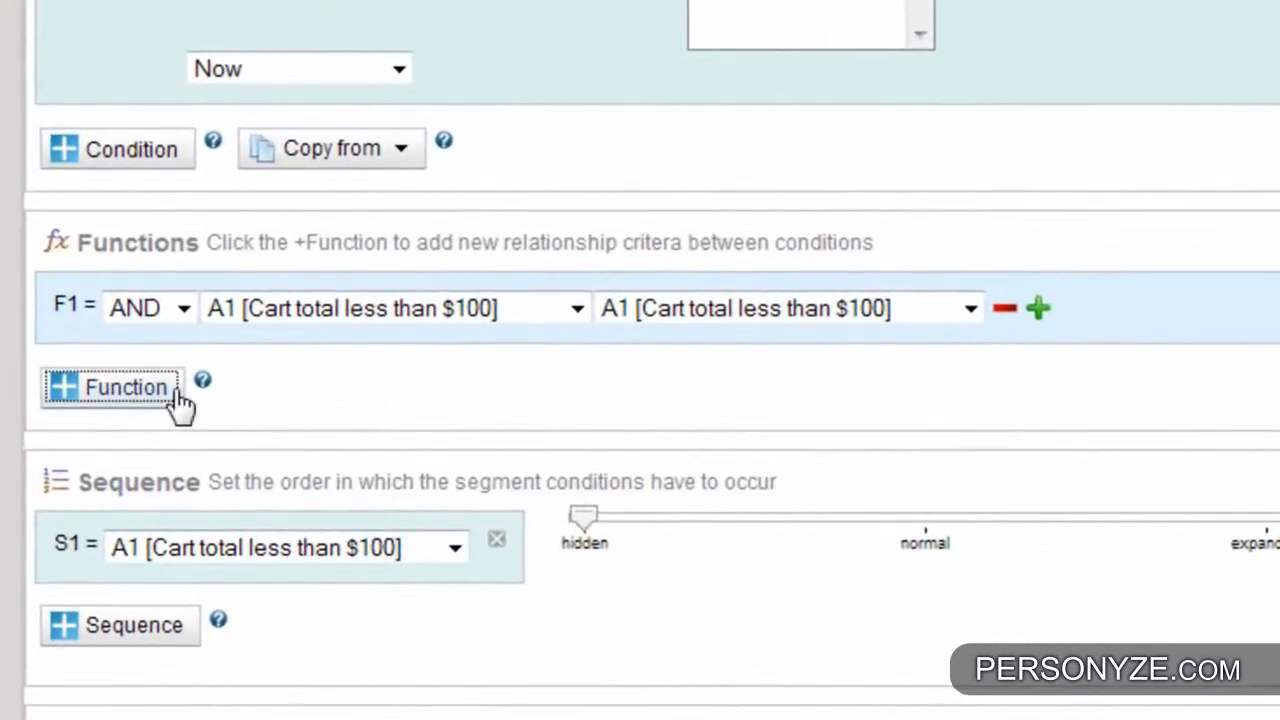
pyautogui.click(170, 313)
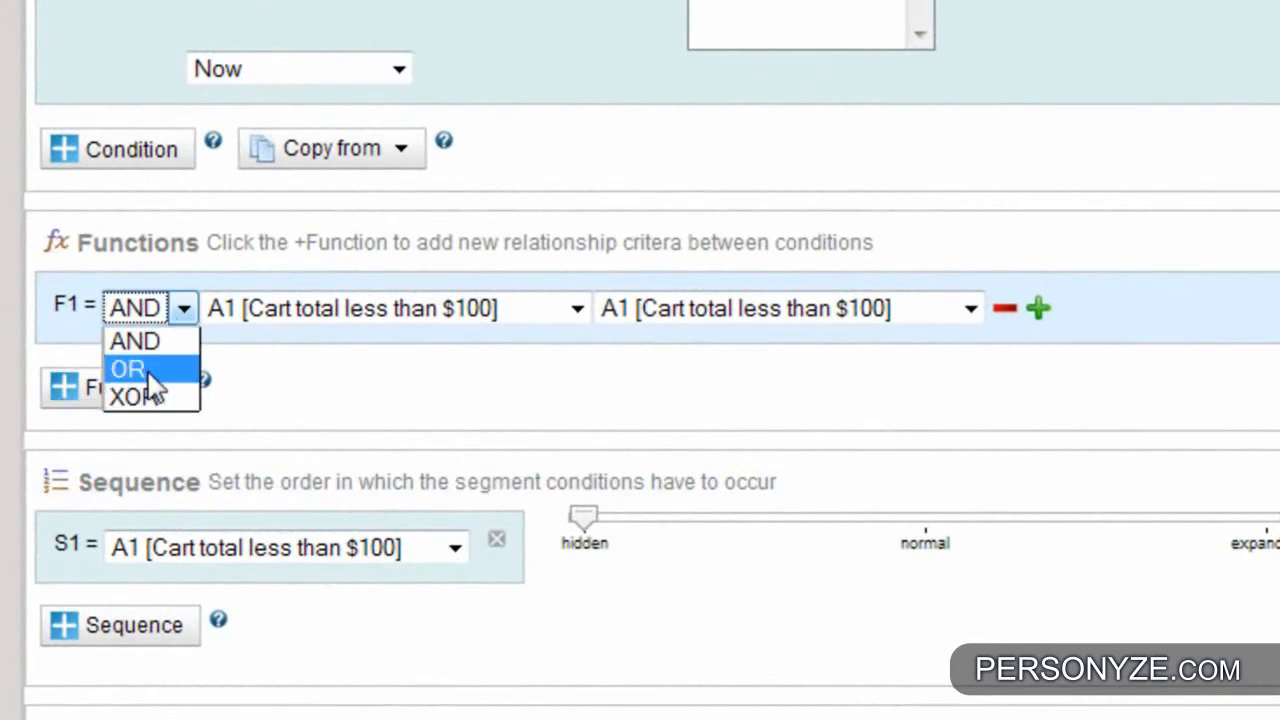
pyautogui.click(146, 345)
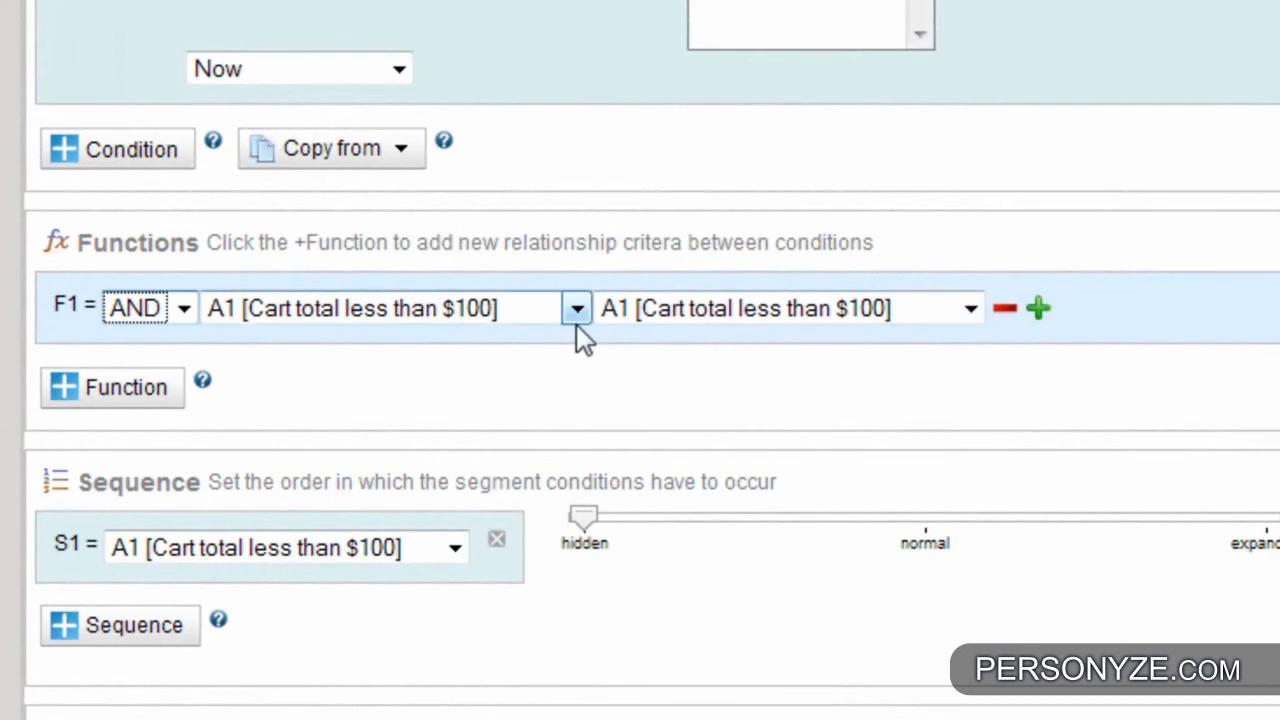
pyautogui.click(643, 322)
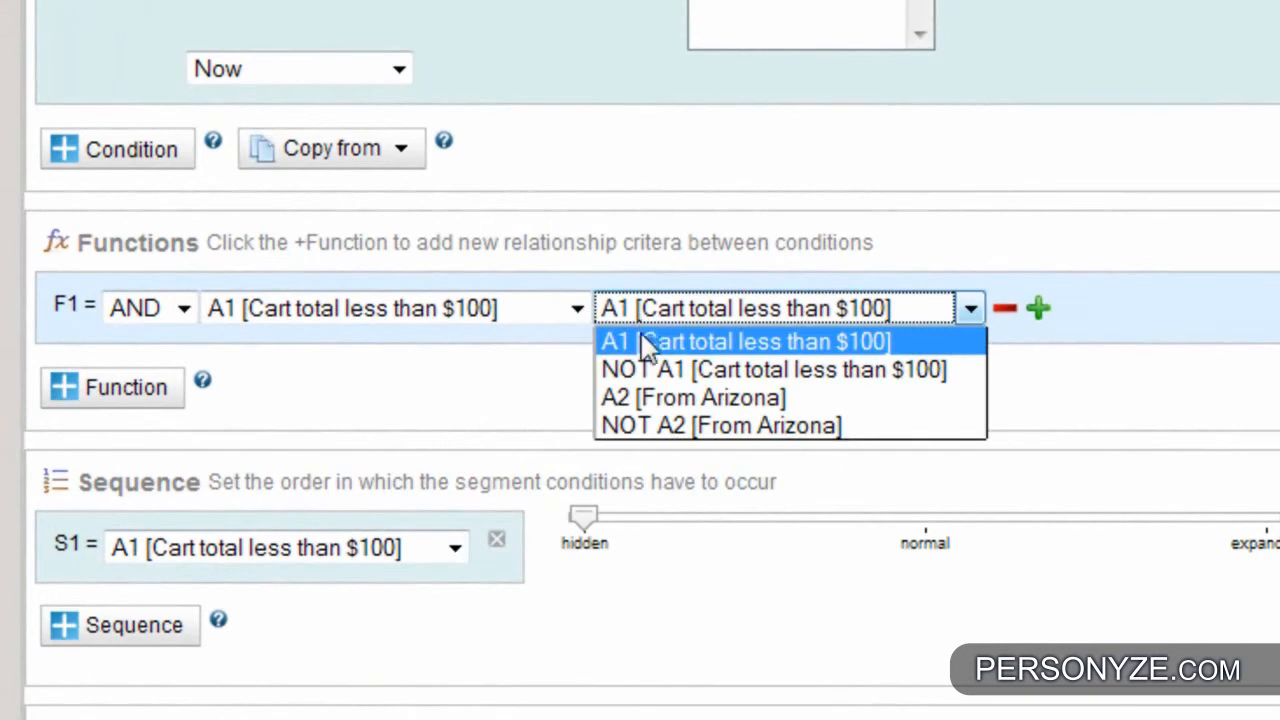
pyautogui.click(641, 400)
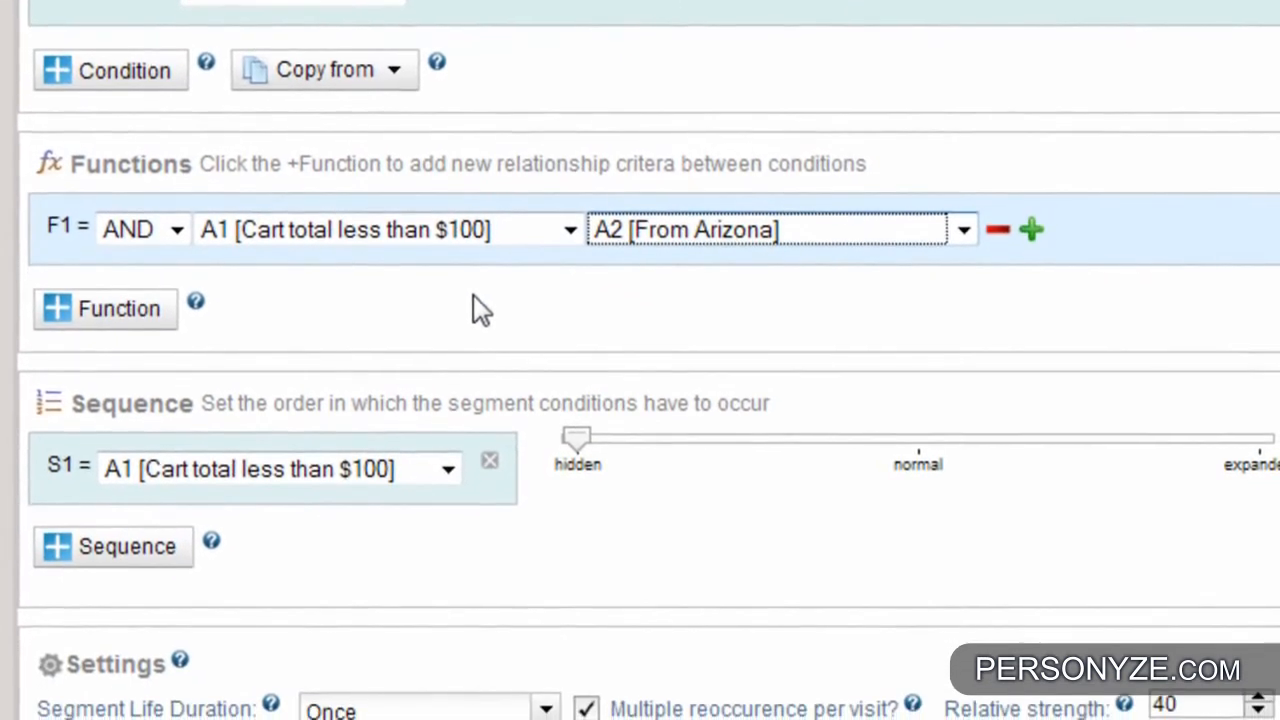
# - Set the first sequence entry, S1, to the function F1
pyautogui.scroll(-3, 478, 298)
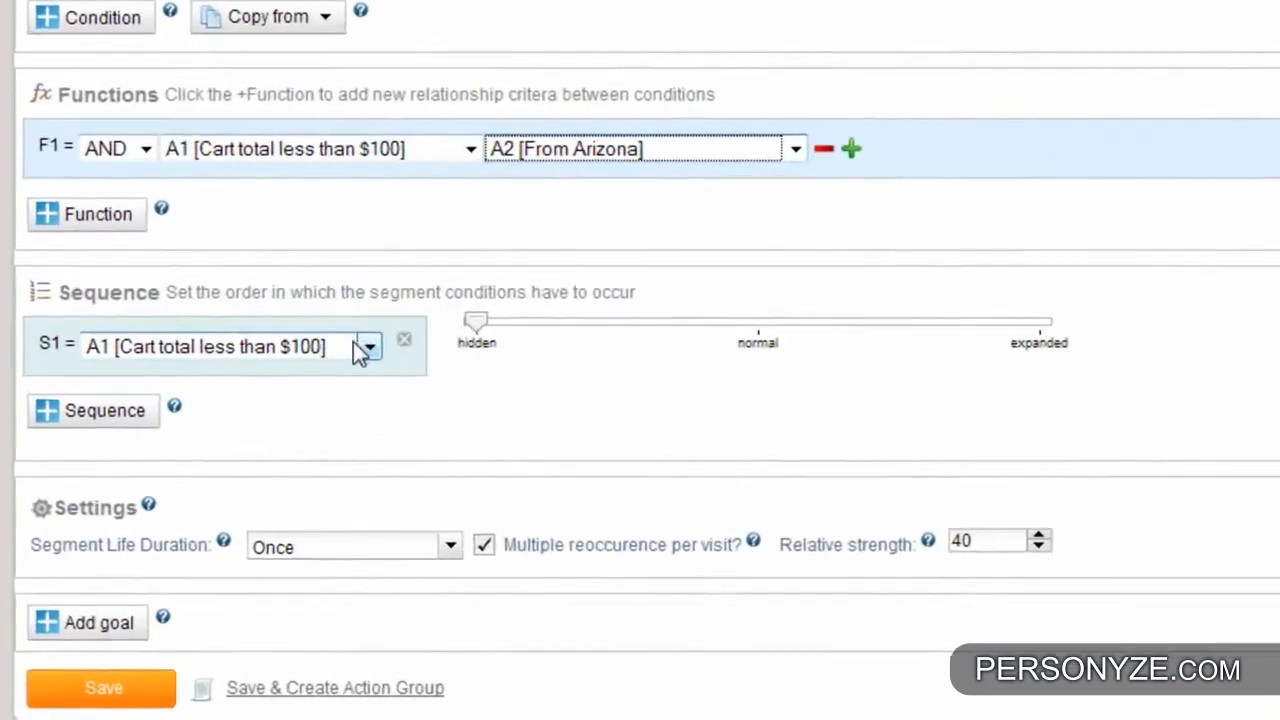
pyautogui.click(275, 439)
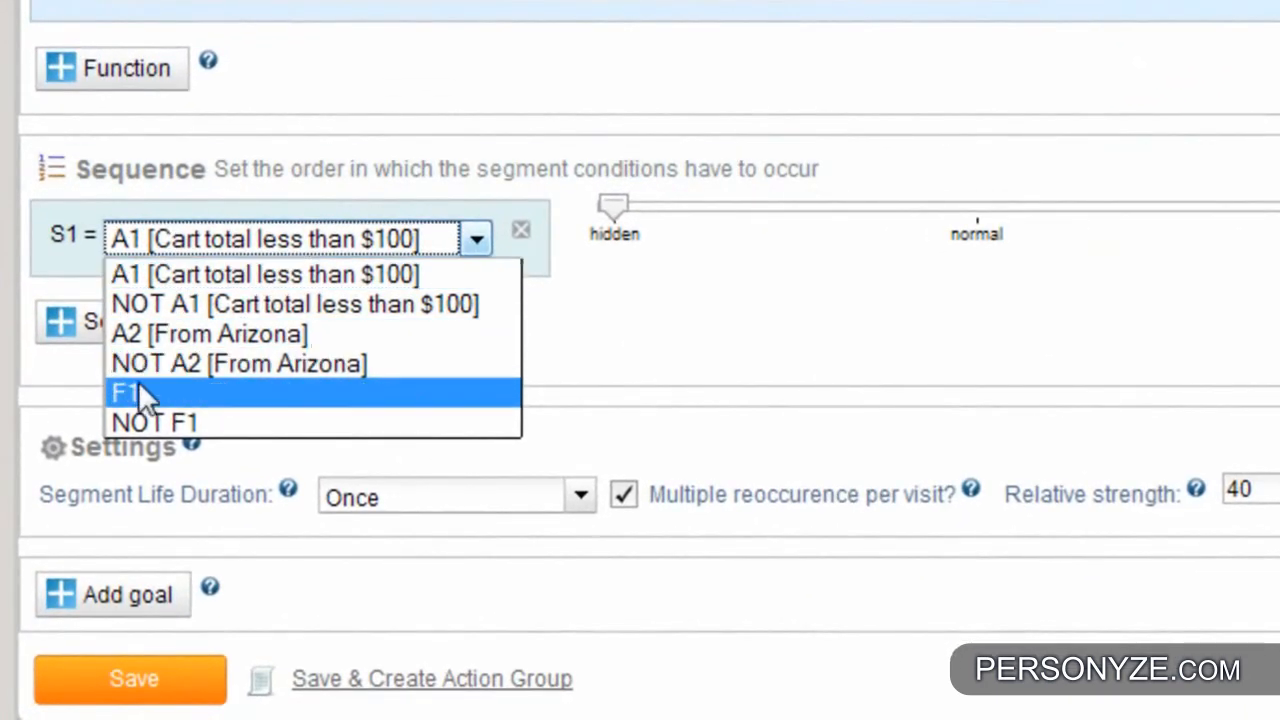
pyautogui.click(140, 390)
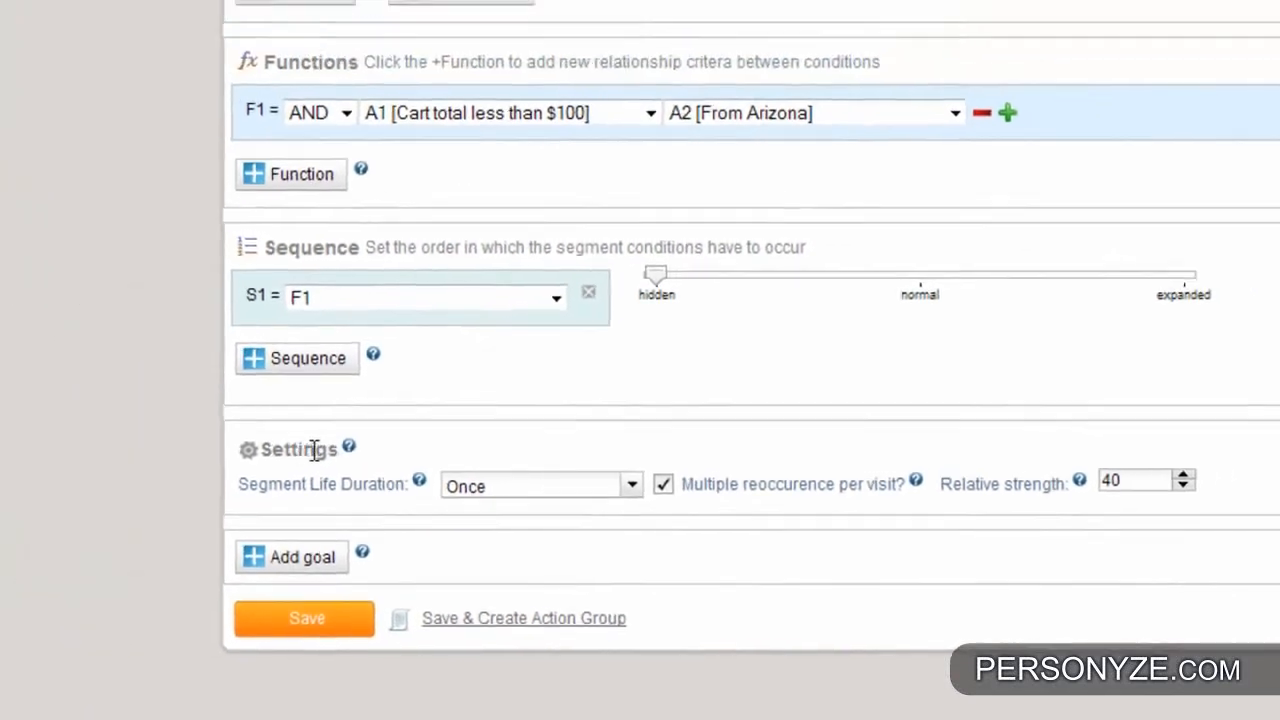
# - Keep the segment life duration at Once and save the segment
pyautogui.click(348, 446)
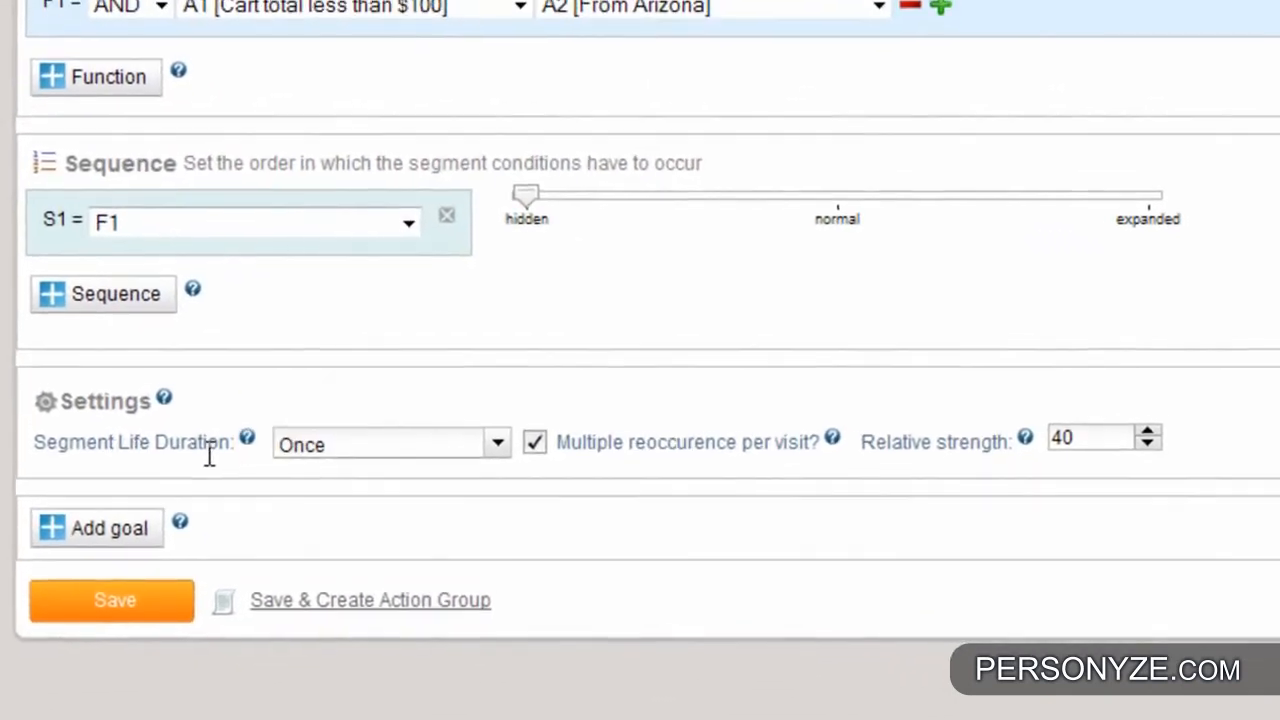
pyautogui.click(360, 472)
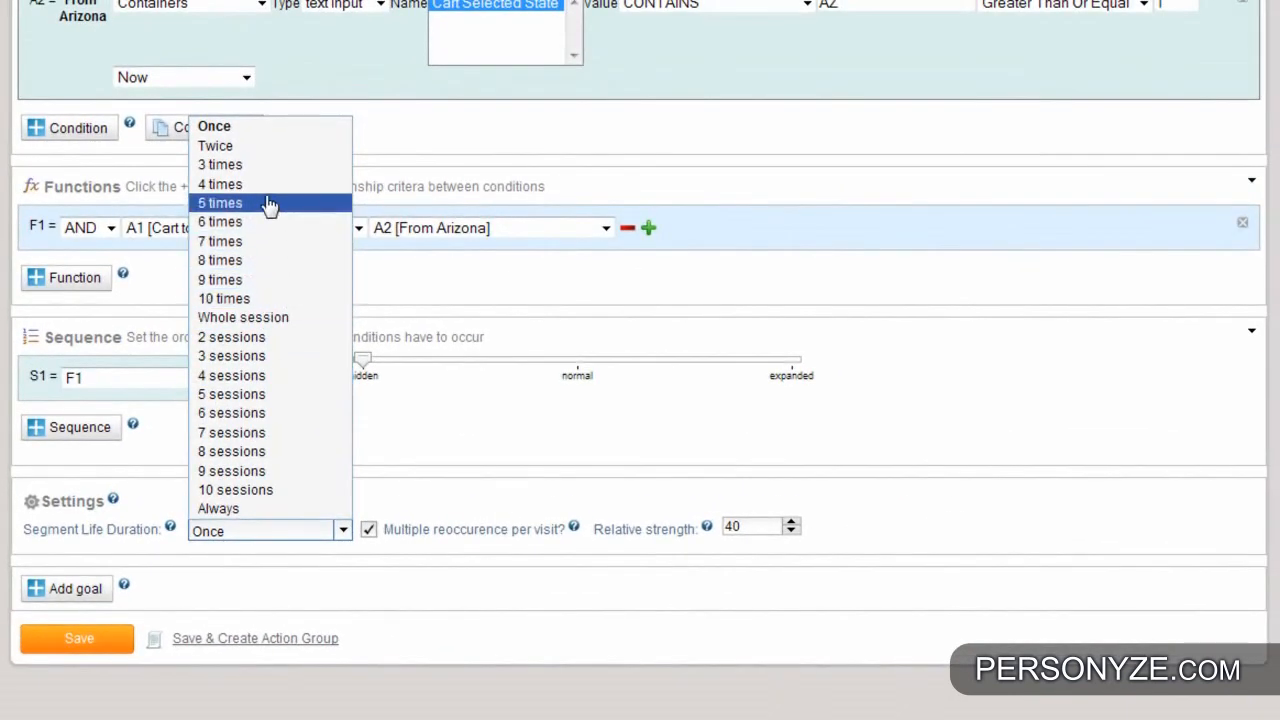
pyautogui.click(257, 130)
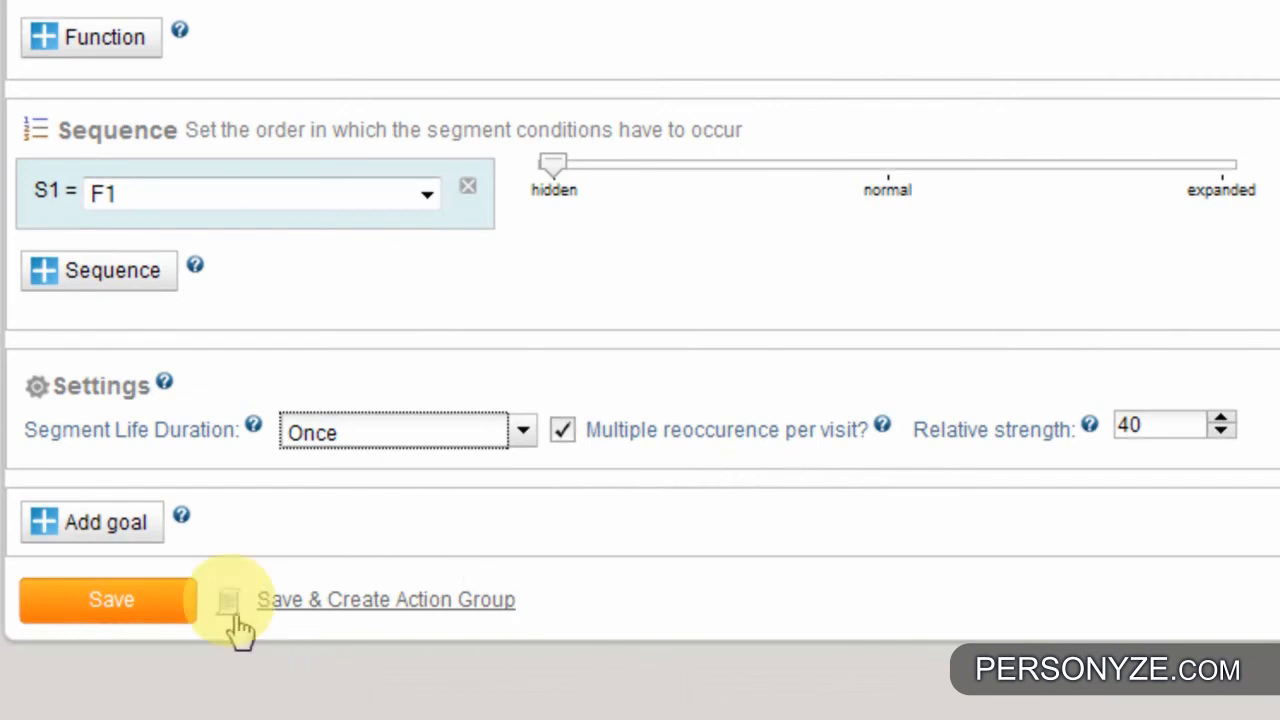
pyautogui.moveTo(233, 615)
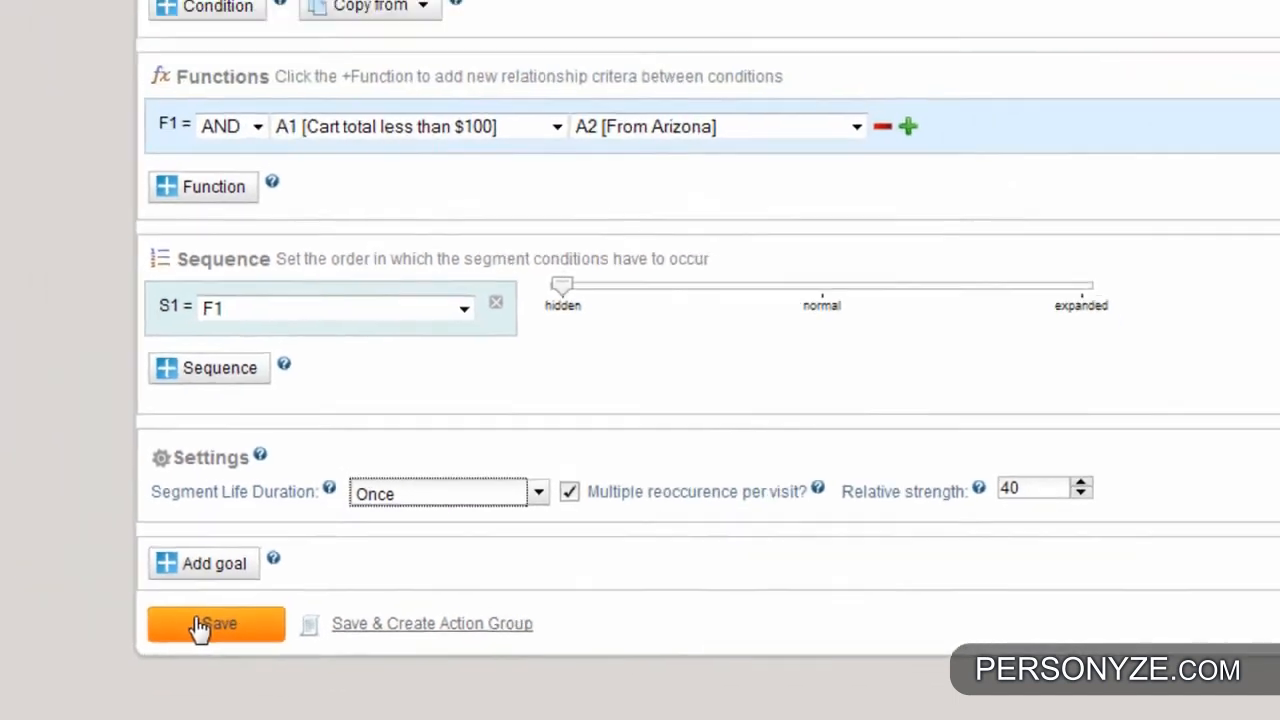
pyautogui.click(80, 600)
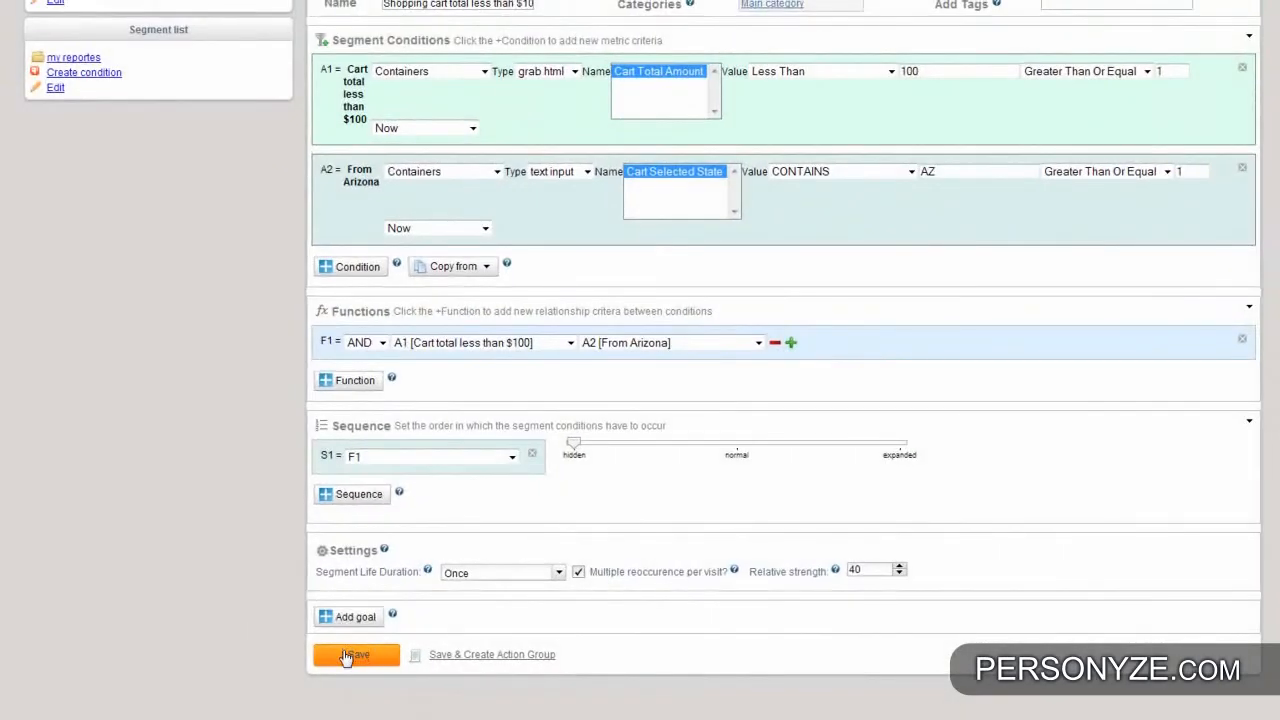
pyautogui.click(345, 656)
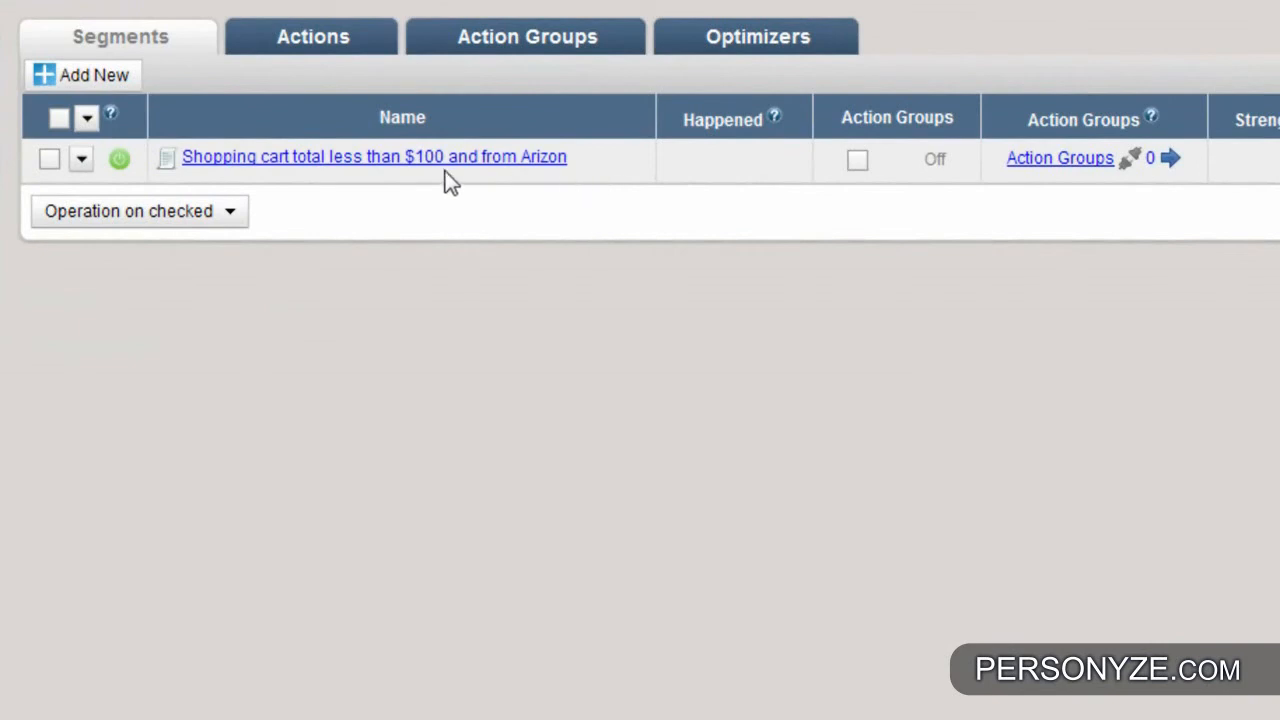
# - Open the saved "Shopping cart total less than $100 and from Arizon" segment and add a new action group to it
pyautogui.click(391, 170)
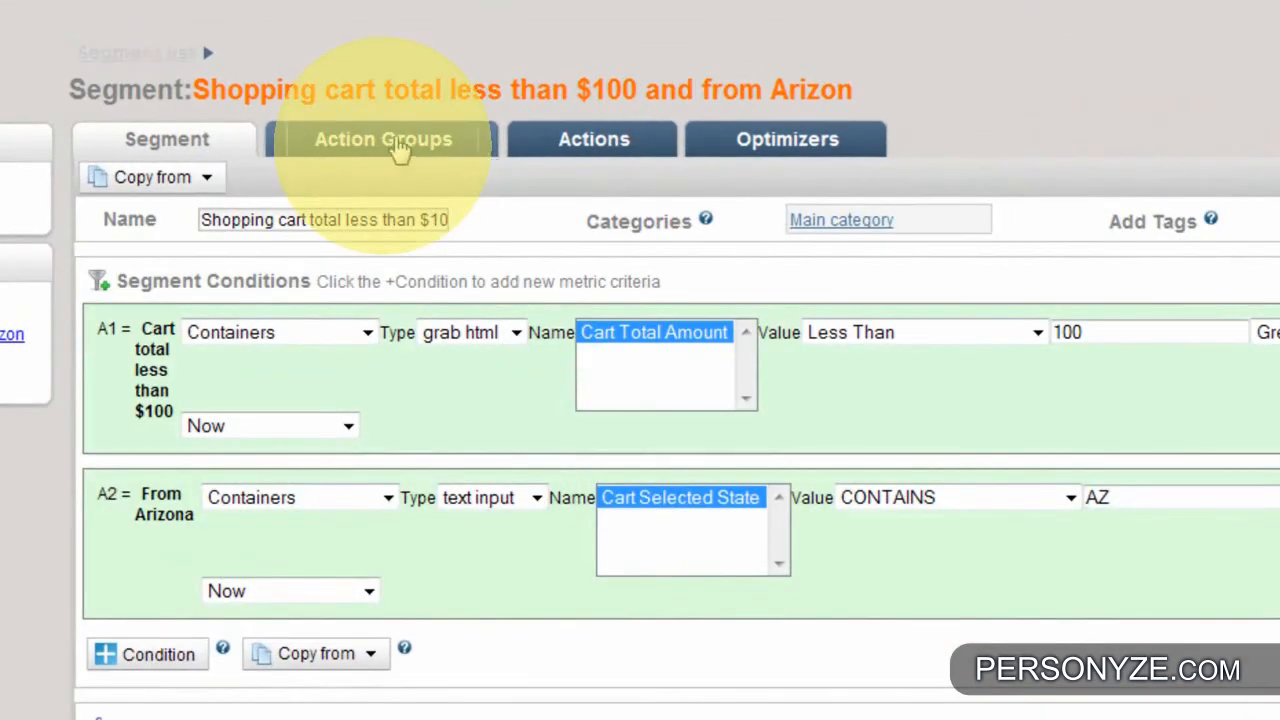
pyautogui.click(398, 145)
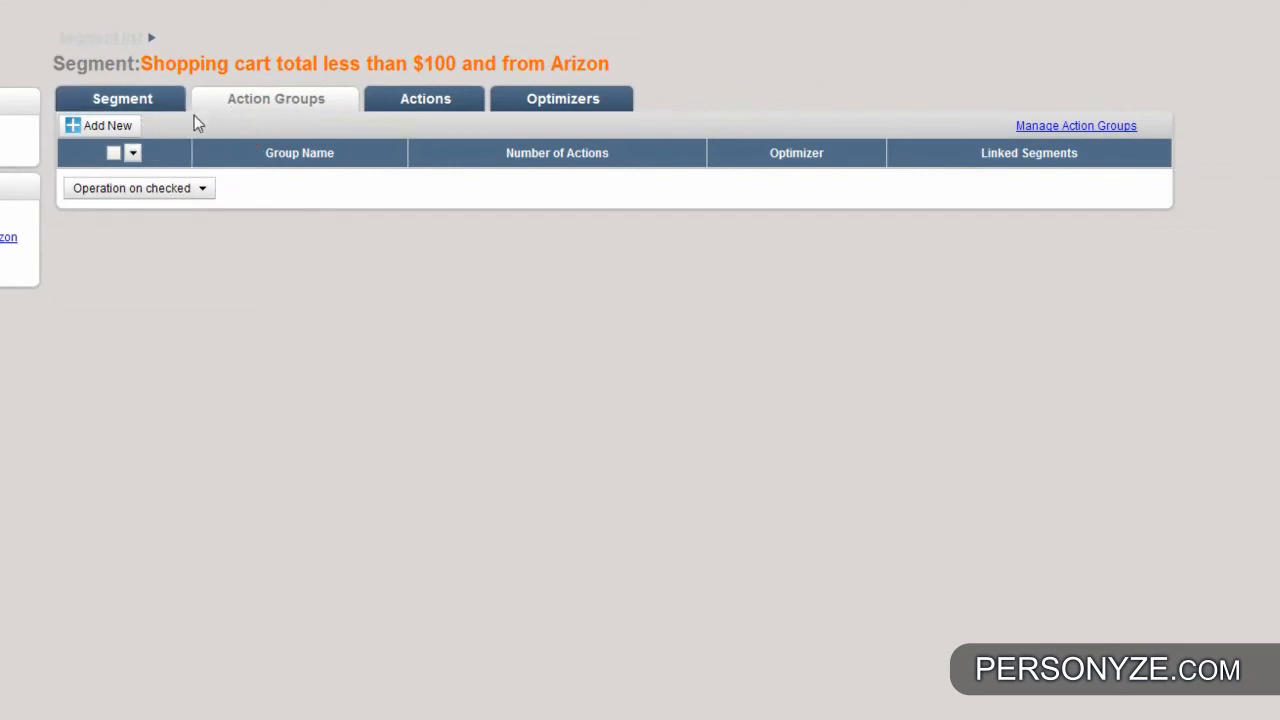
pyautogui.click(121, 133)
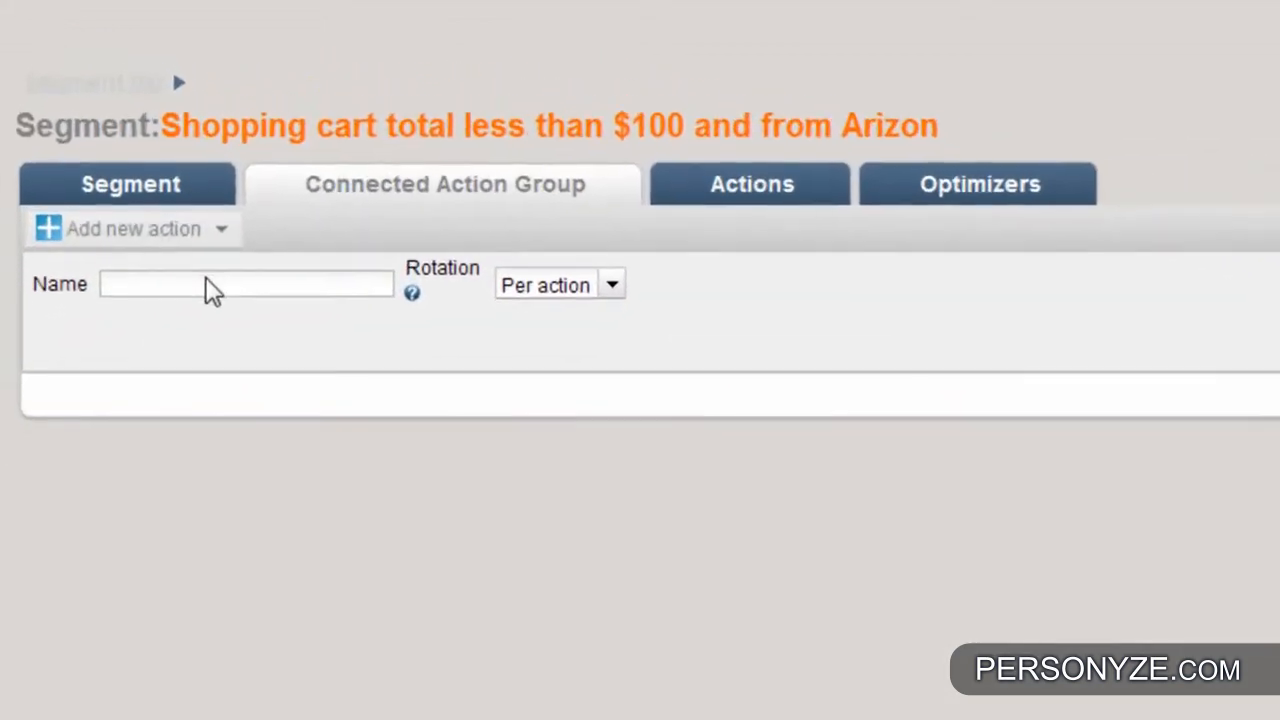
# - Rename the action group as "my name" and save it
pyautogui.click(205, 277)
pyautogui.moveTo(239, 276); pyautogui.dragTo(102, 294)
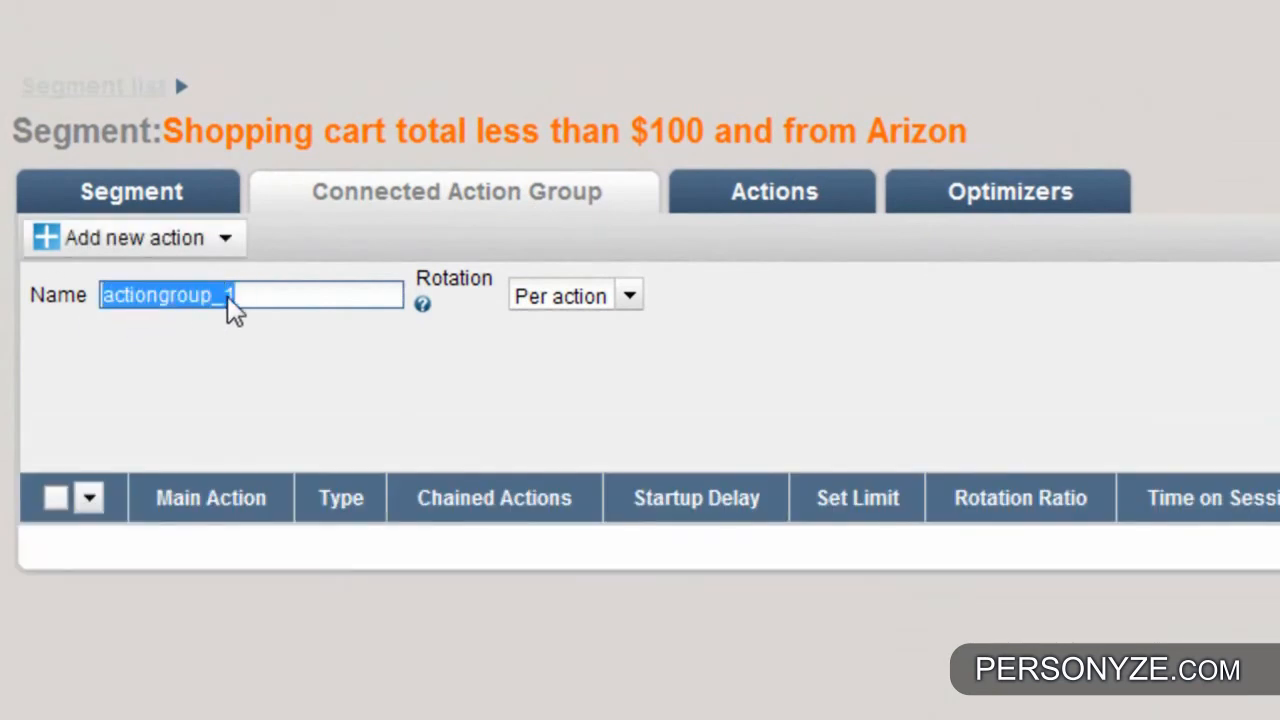
pyautogui.write('my name')
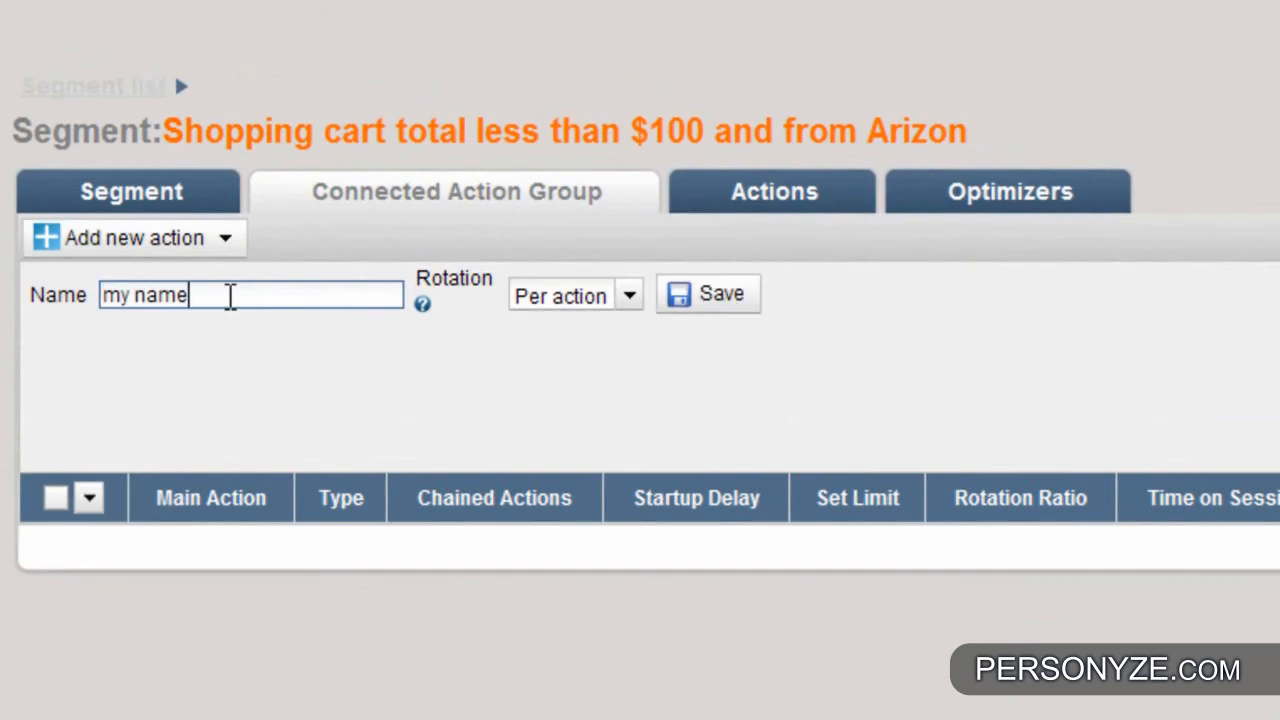
pyautogui.click(730, 305)
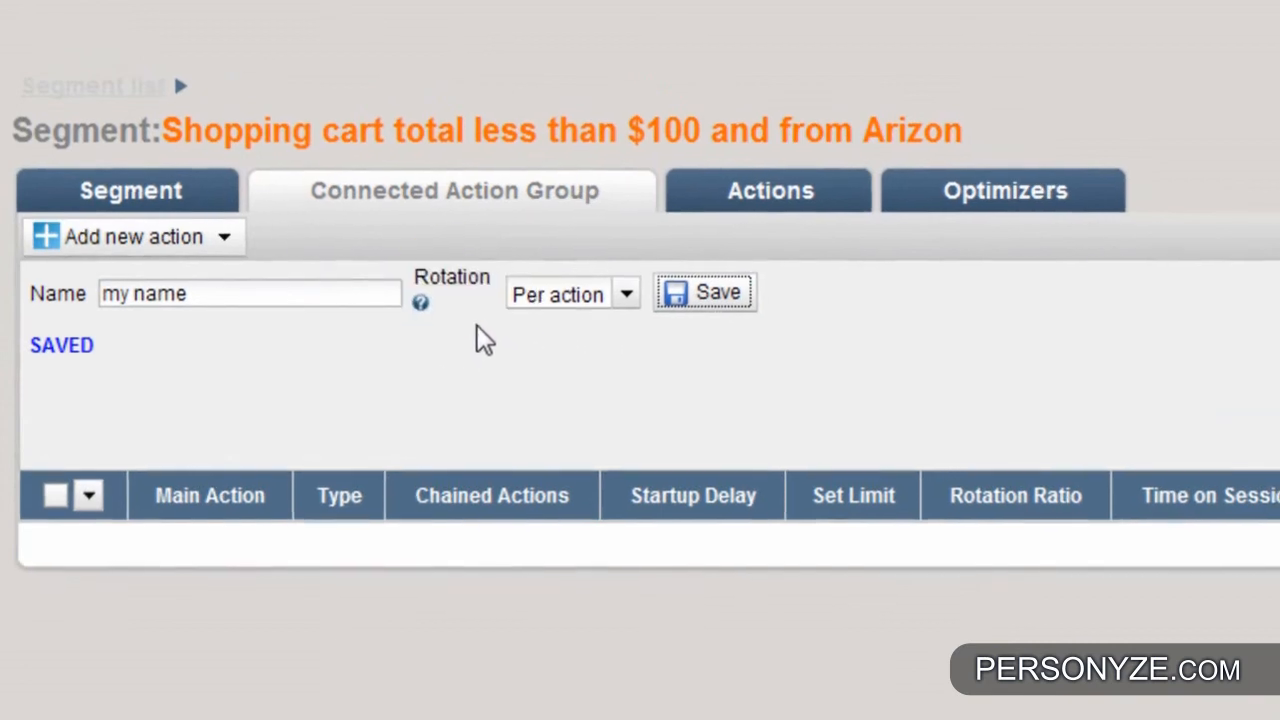
# - Read the help text on the action group's rotation types
pyautogui.moveTo(421, 304)
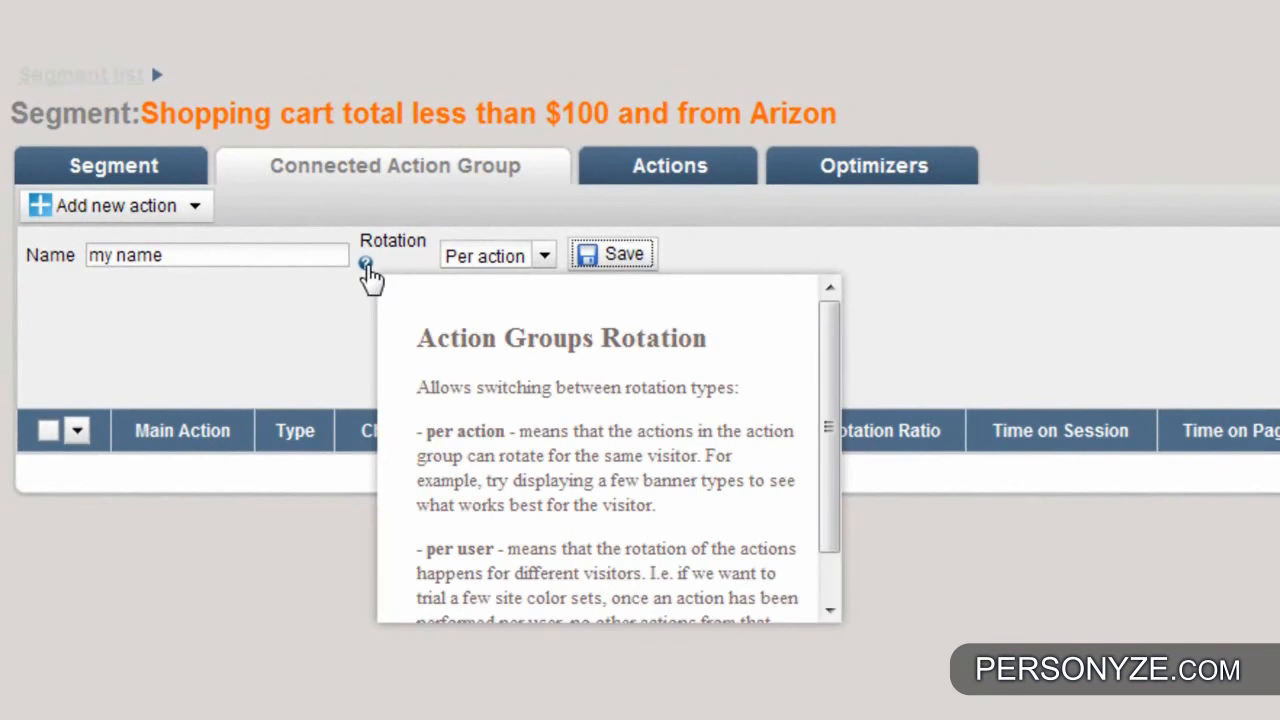
pyautogui.scroll(-1, 488, 335)
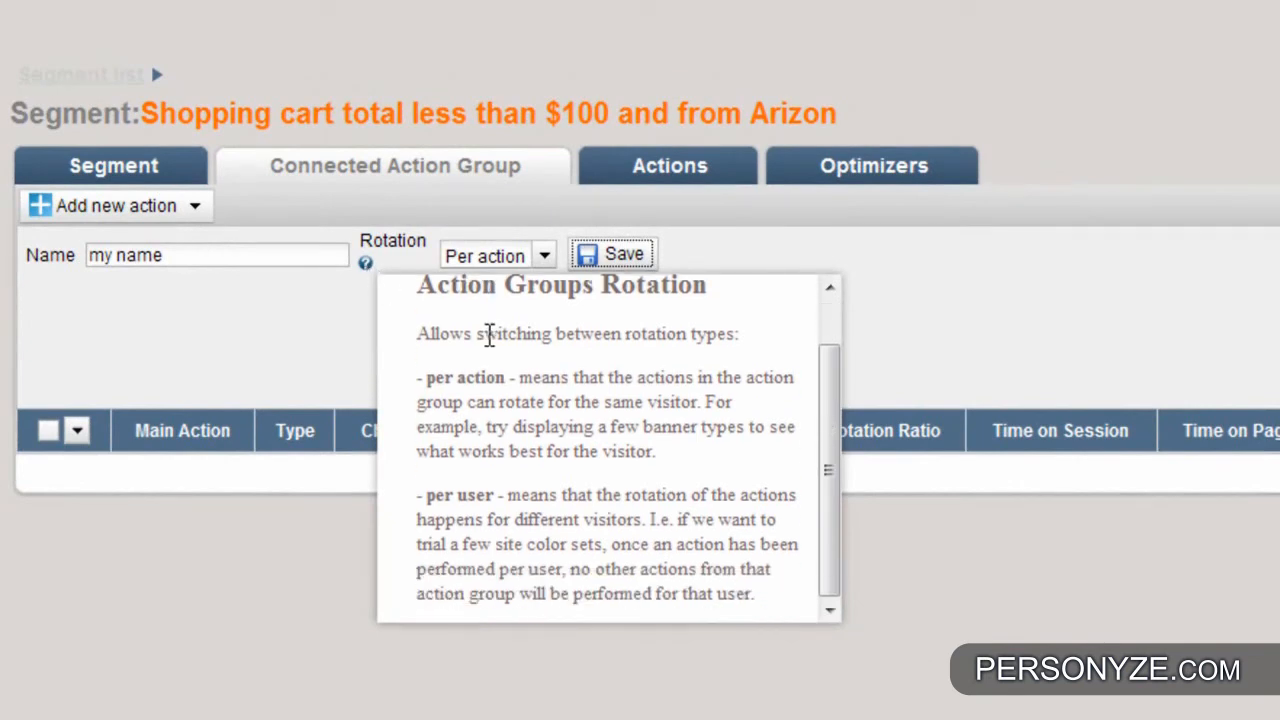
pyautogui.scroll(1, 489, 335)
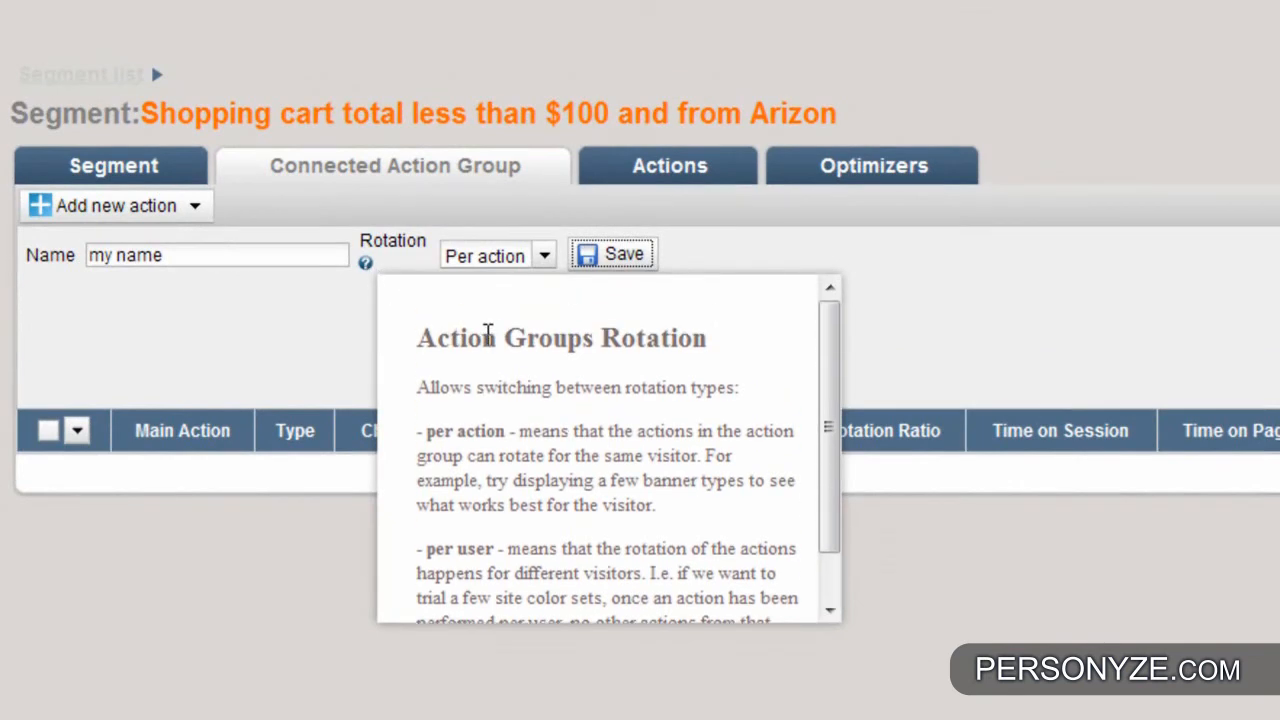
pyautogui.click(265, 323)
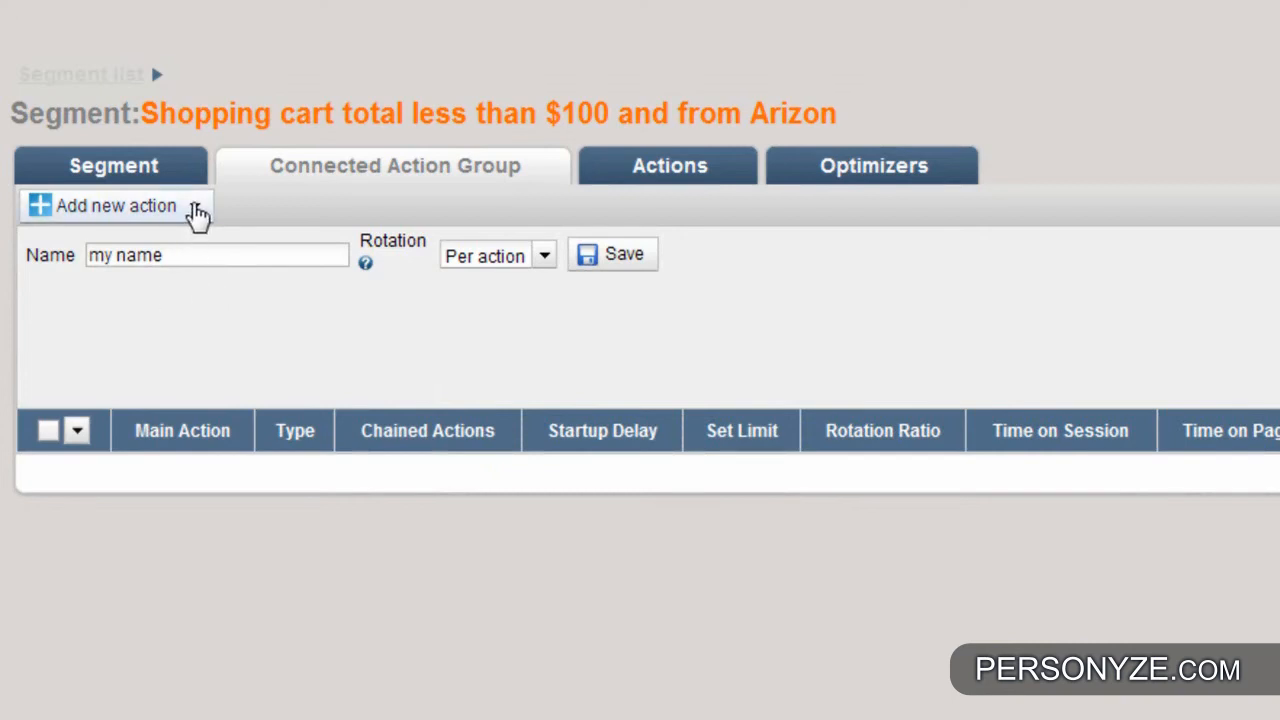
# - Add a new HTML action to the action group and name it "Shipments to Arizona message"
pyautogui.click(196, 210)
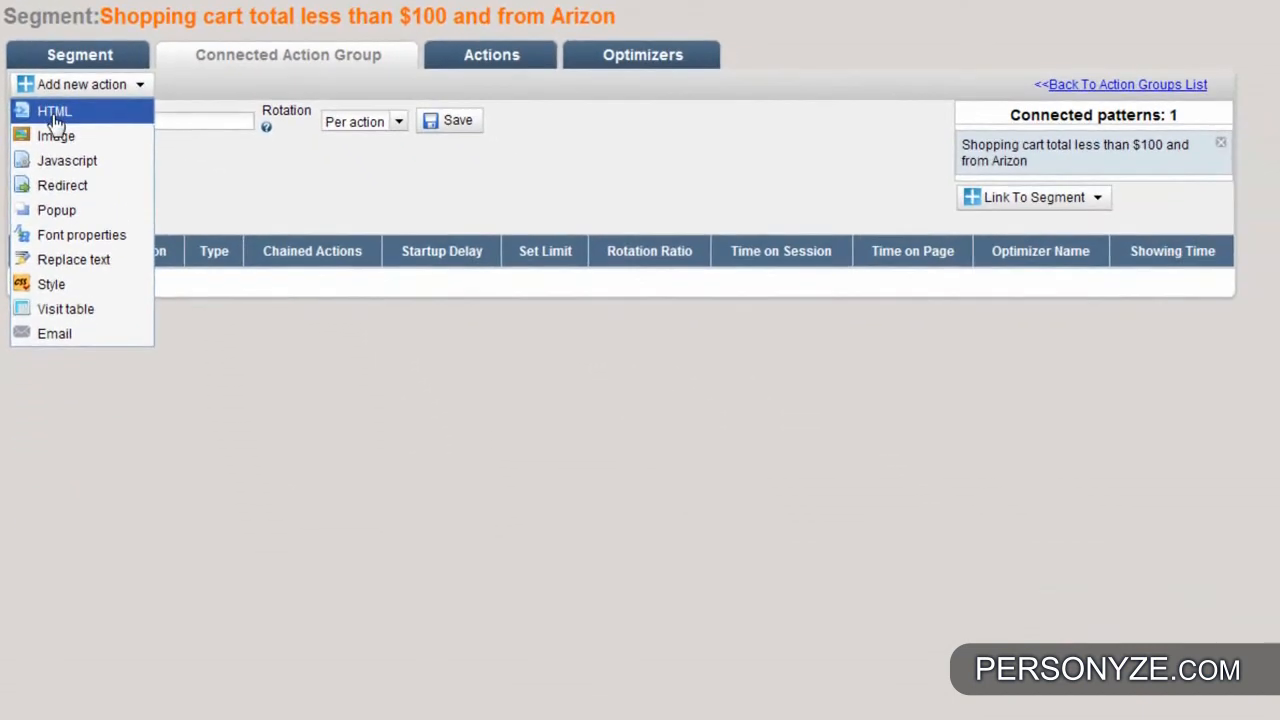
pyautogui.click(80, 150)
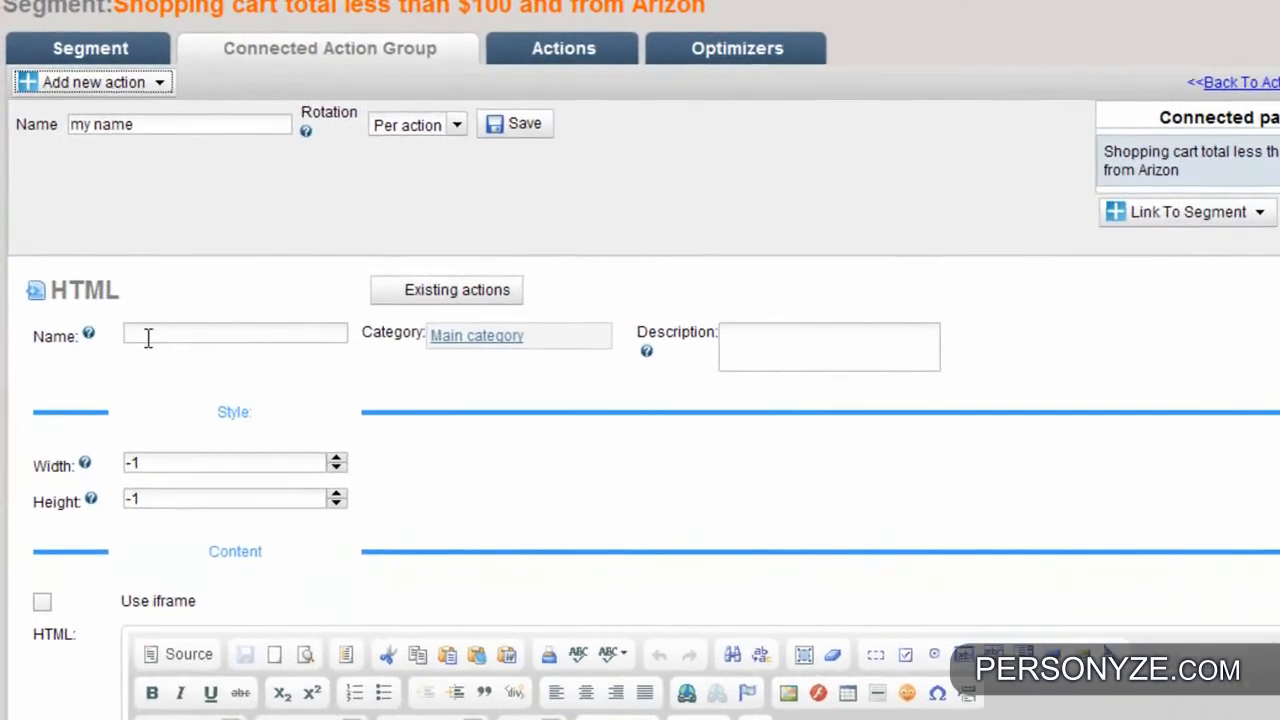
pyautogui.click(147, 337)
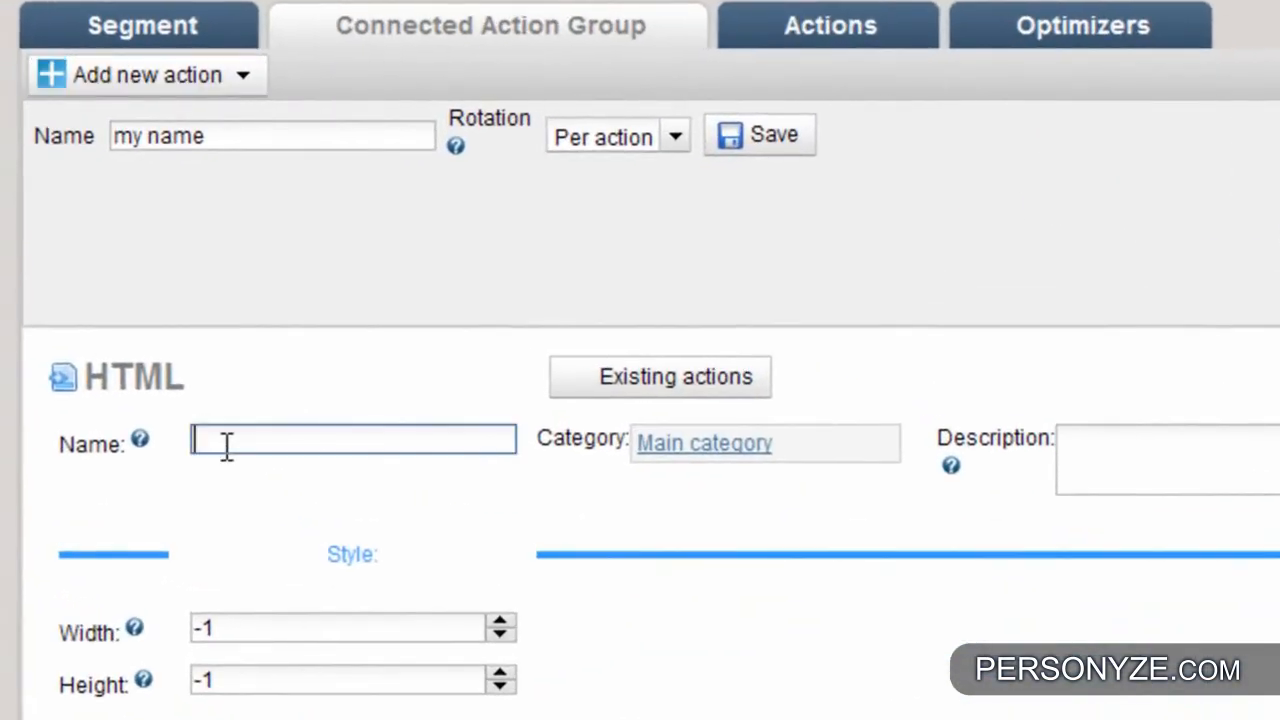
pyautogui.write('Shipments to Ariz')
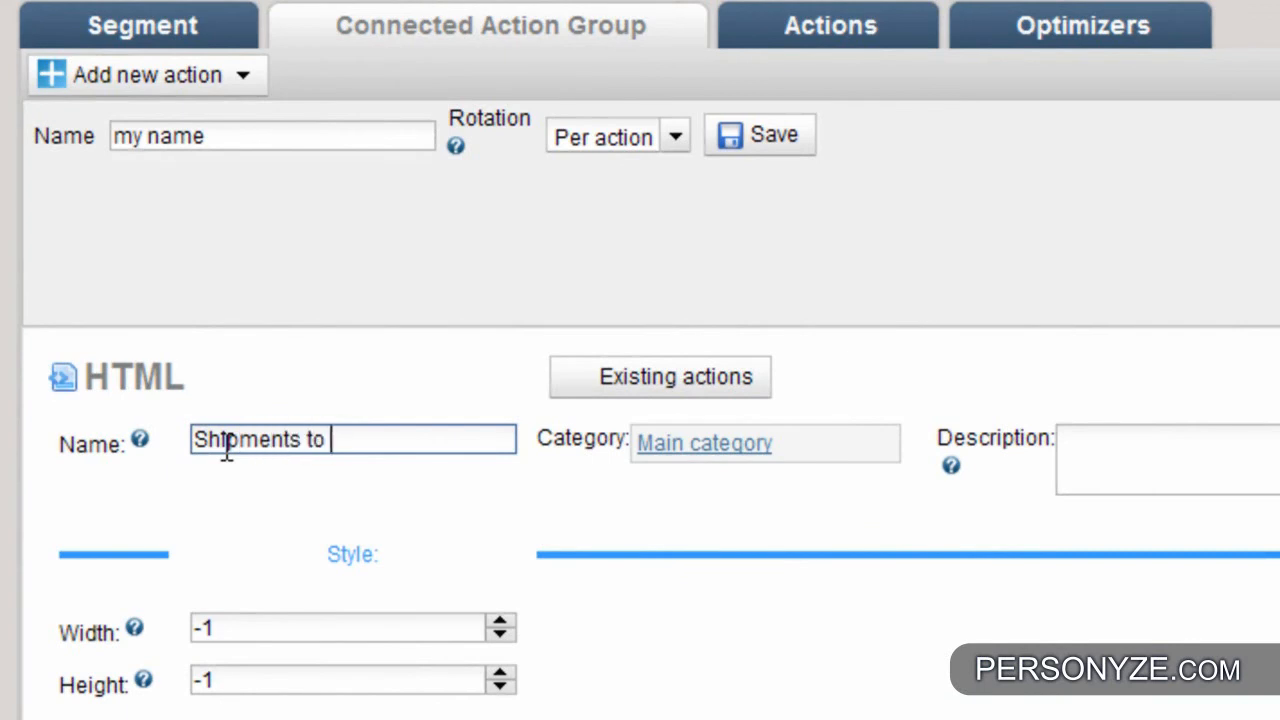
pyautogui.write('ona message')
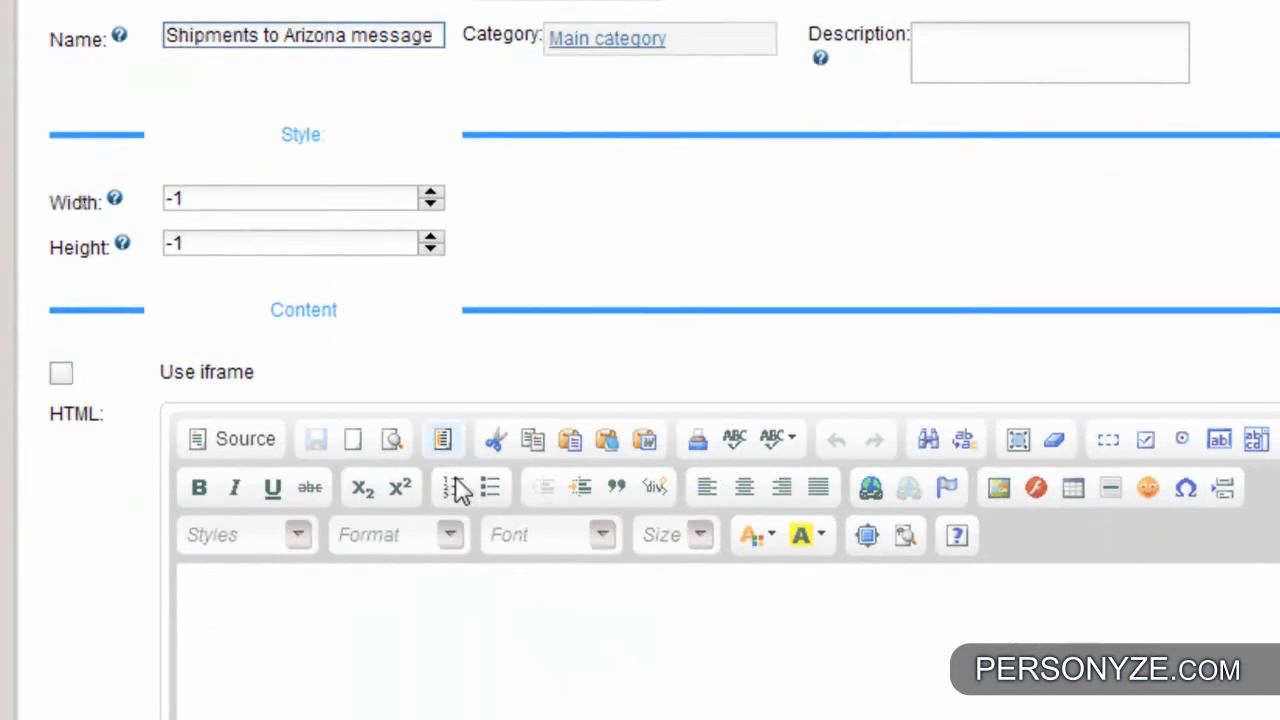
# - Enter "Shipments to Arizona US, Requires a minimum of $100" as the HTML action's content
pyautogui.scroll(-1, 456, 480)
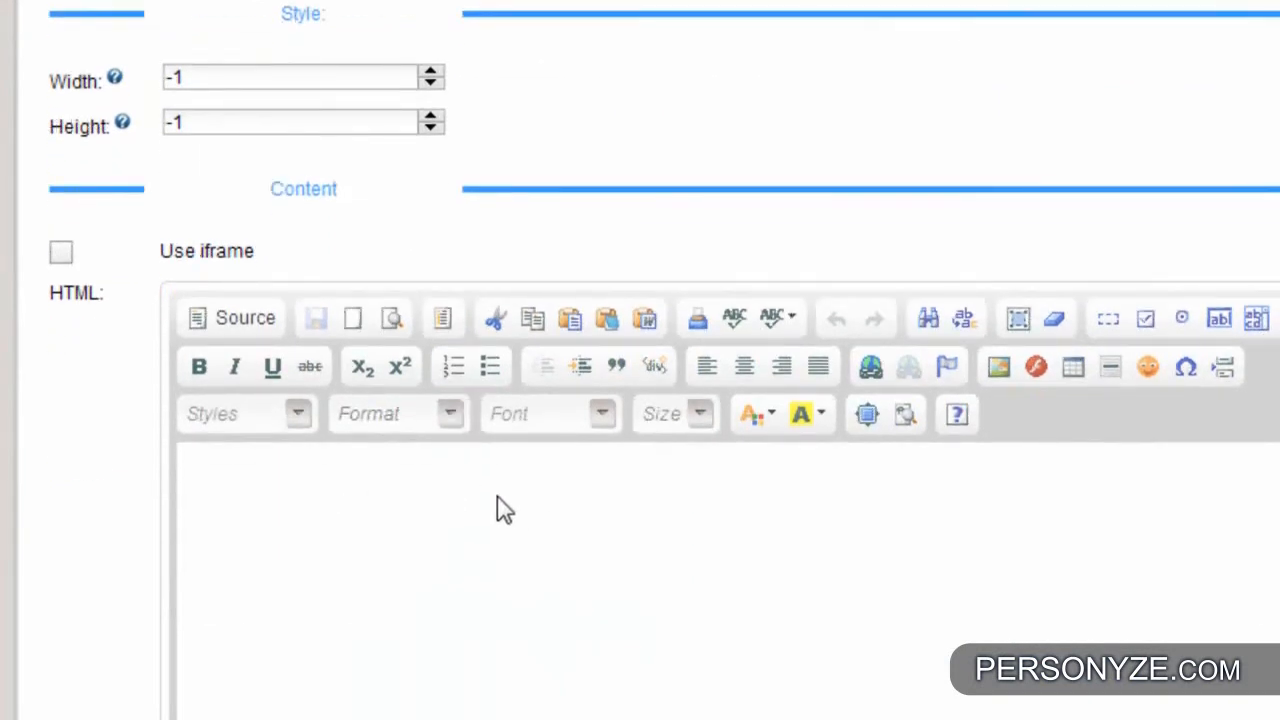
pyautogui.click(441, 518)
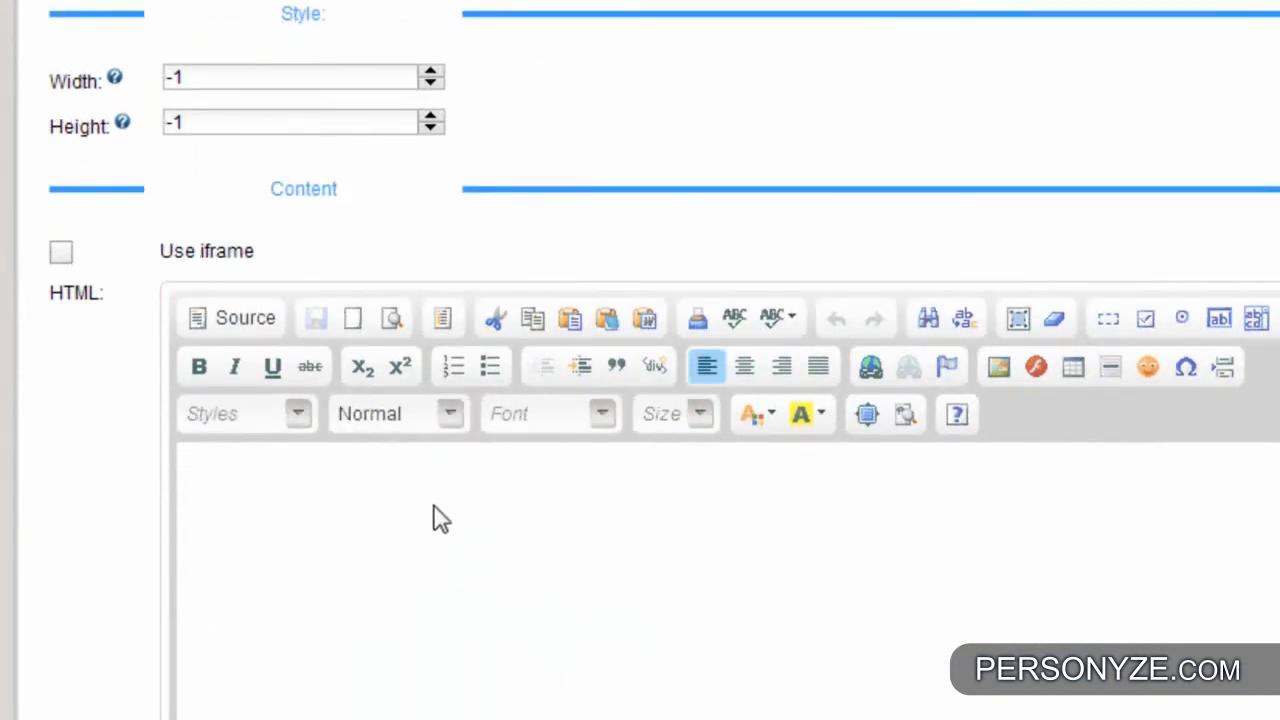
pyautogui.write('Shipments ')
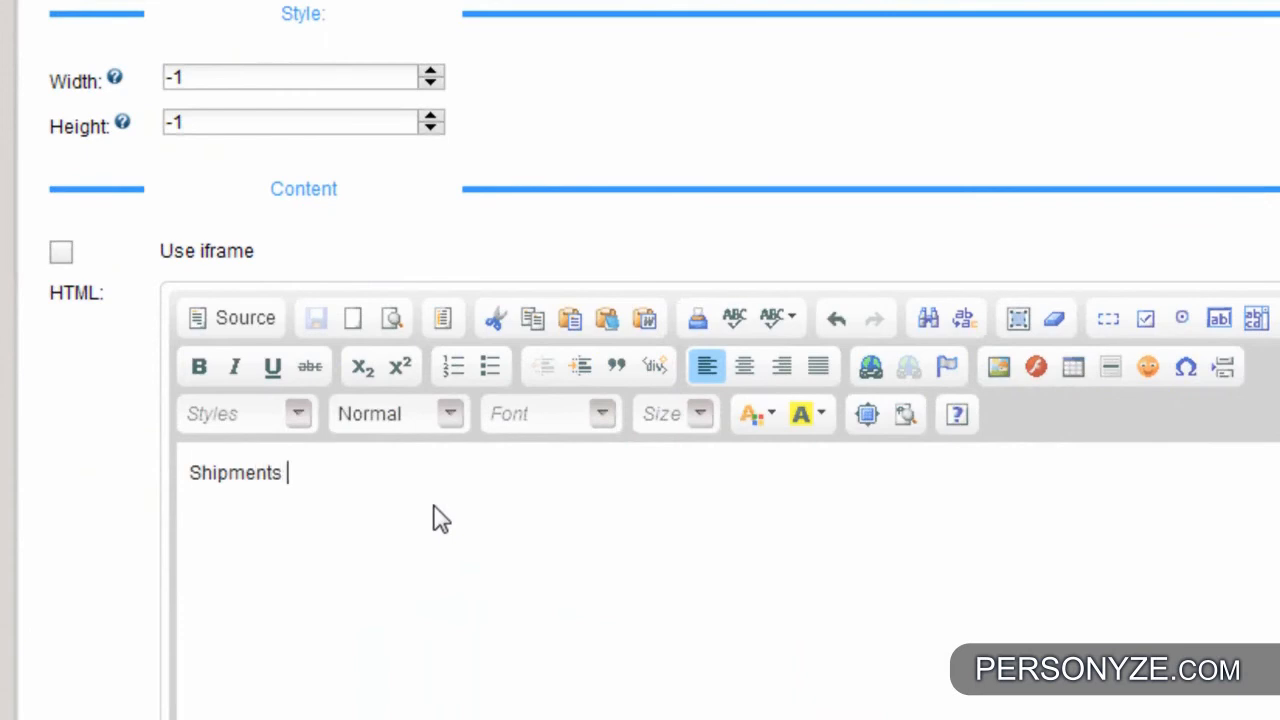
pyautogui.write('to Arizona US, Requi')
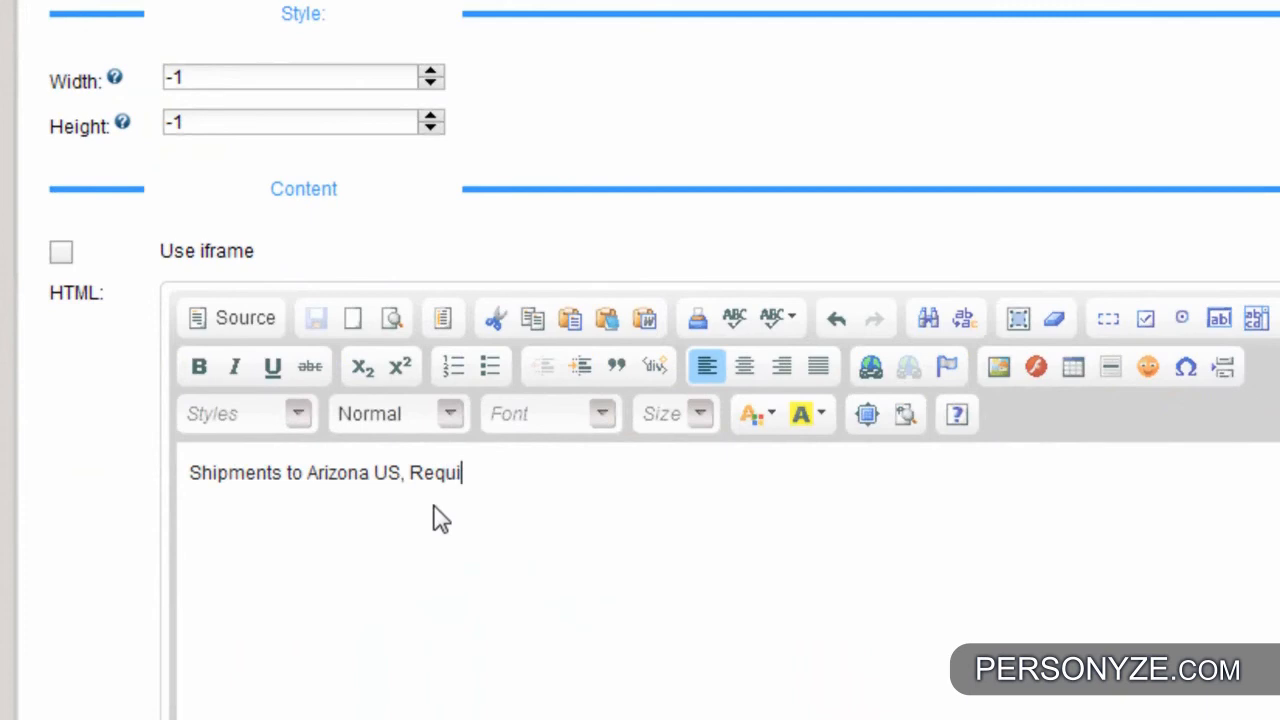
pyautogui.write('res a mini')
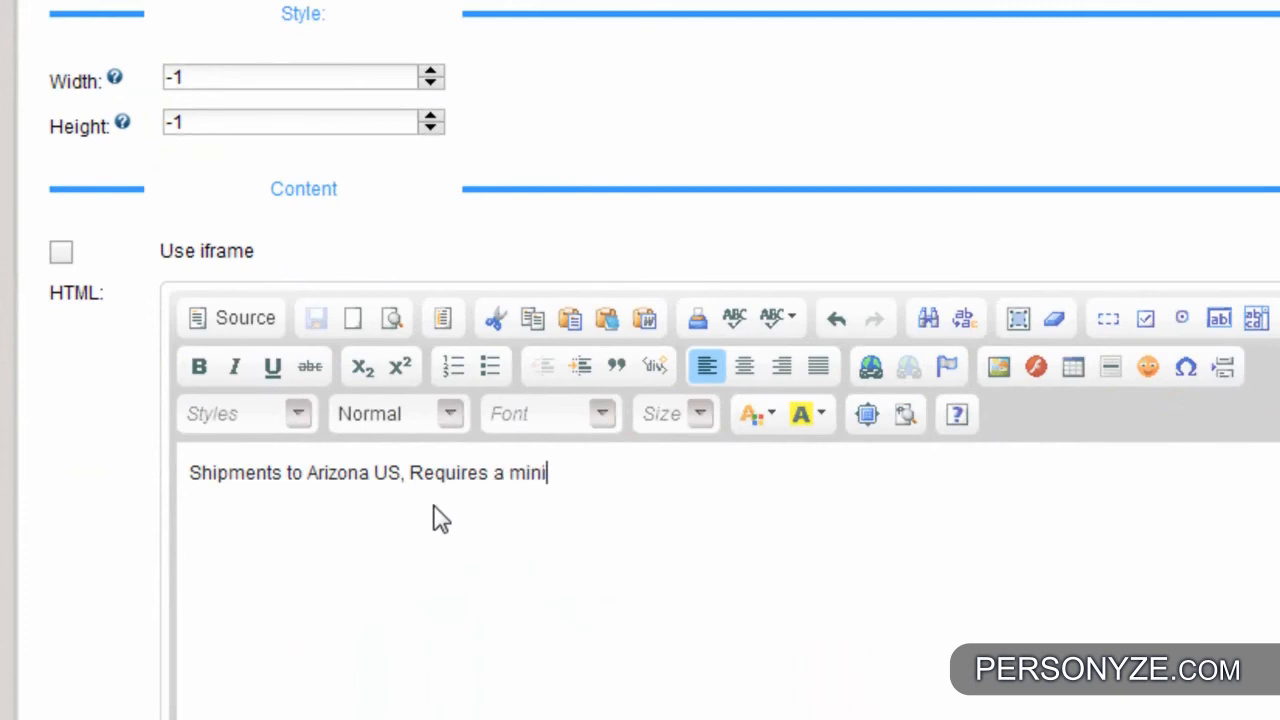
pyautogui.write('mum of $')
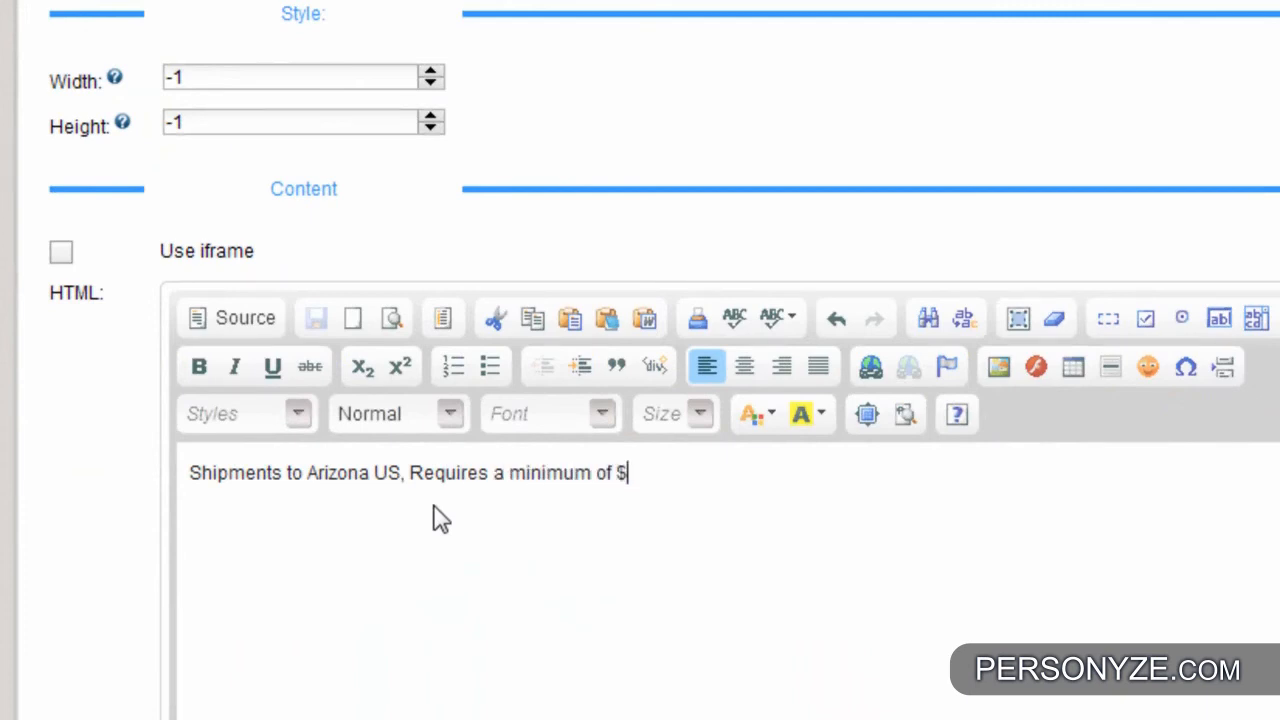
pyautogui.write('100')
# - Remove the markup around the message text in the HTML source and return to the visual editor
pyautogui.click(259, 335)
pyautogui.moveTo(278, 475); pyautogui.dragTo(159, 451)
pyautogui.press('Delete')
pyautogui.click(810, 457)
pyautogui.keyDown('shift'); pyautogui.click(873, 457); pyautogui.keyUp('shift')
pyautogui.press('Delete')
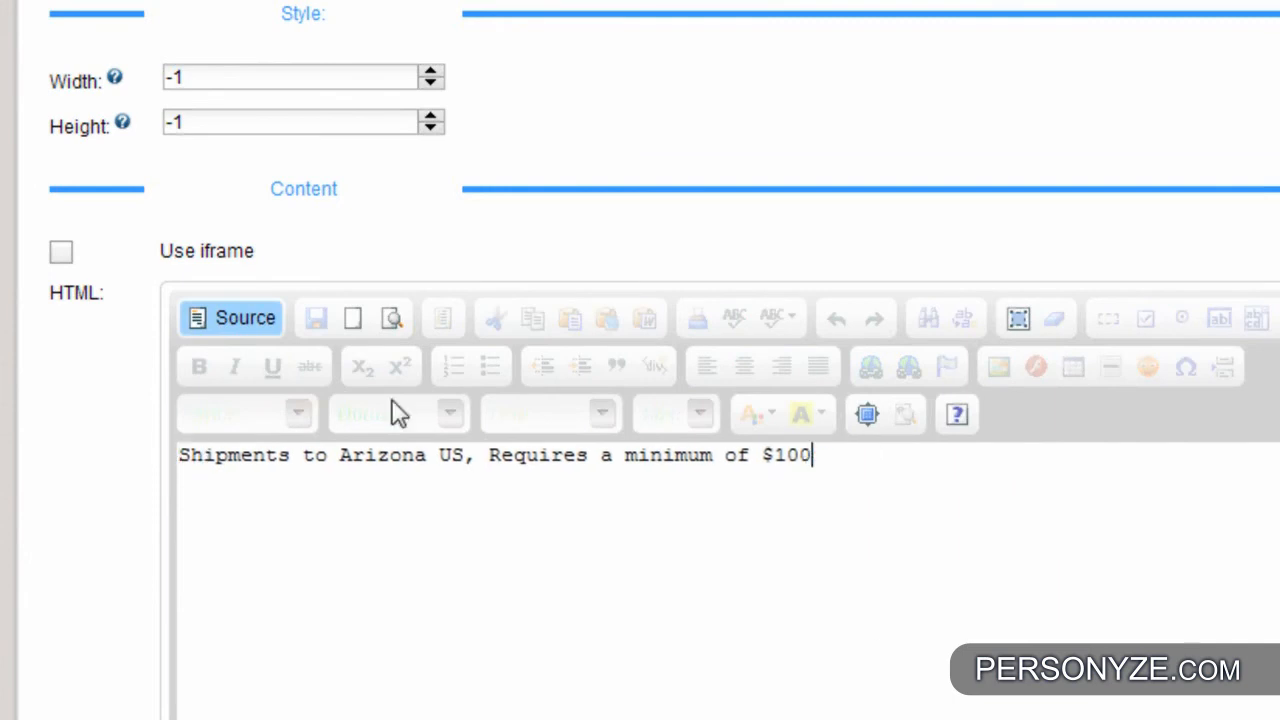
pyautogui.click(229, 318)
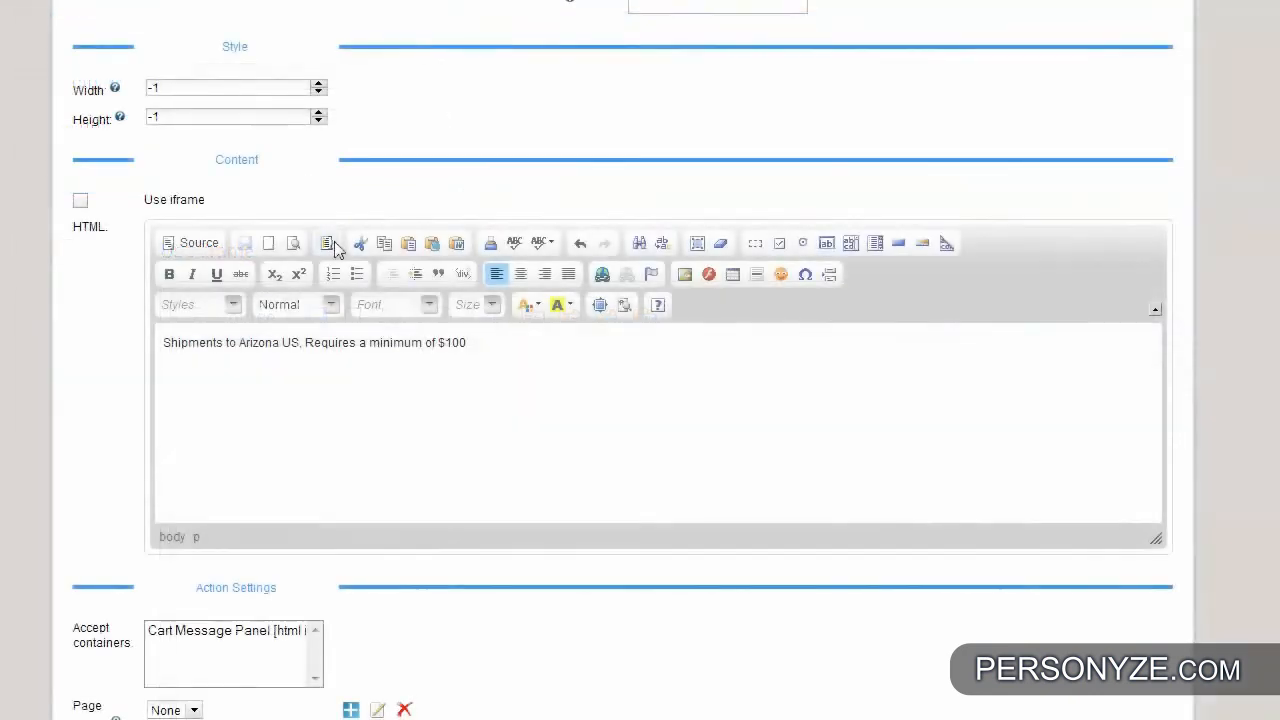
# - Set Cart Message Panel as the action's accepted container and start a new page group named "Shopping cart pages"
pyautogui.scroll(-2, 345, 243)
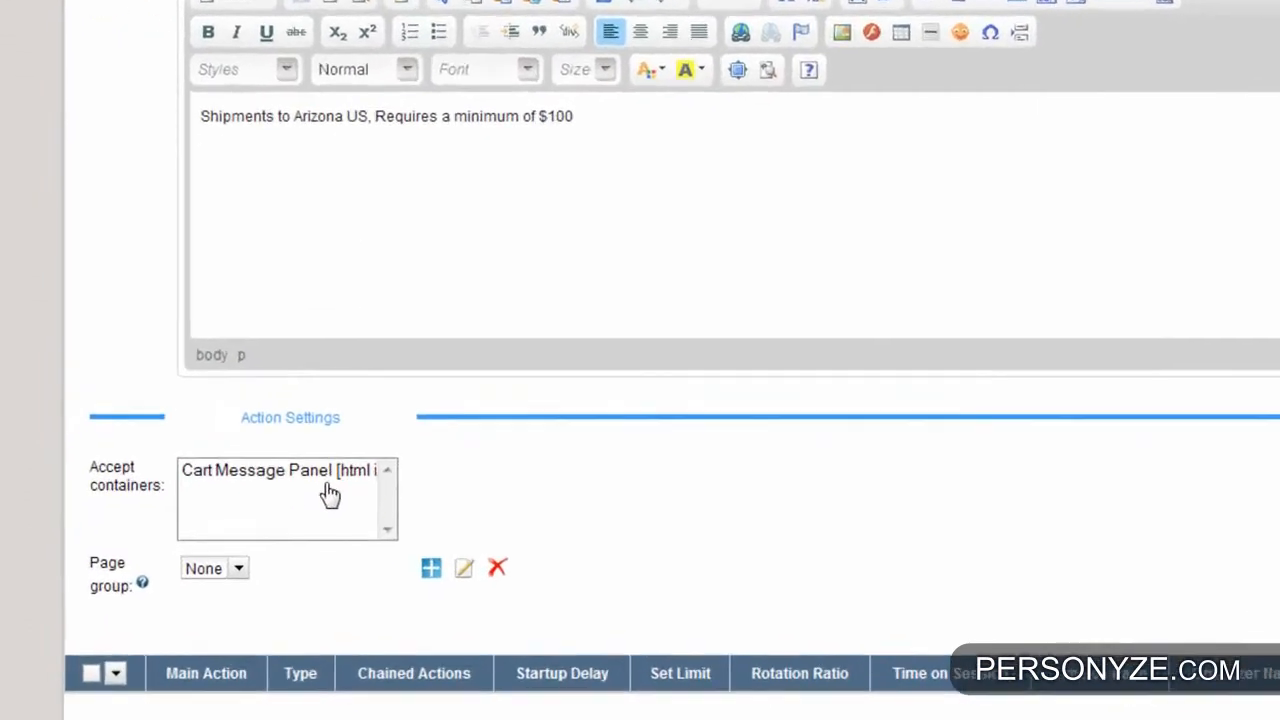
pyautogui.click(275, 519)
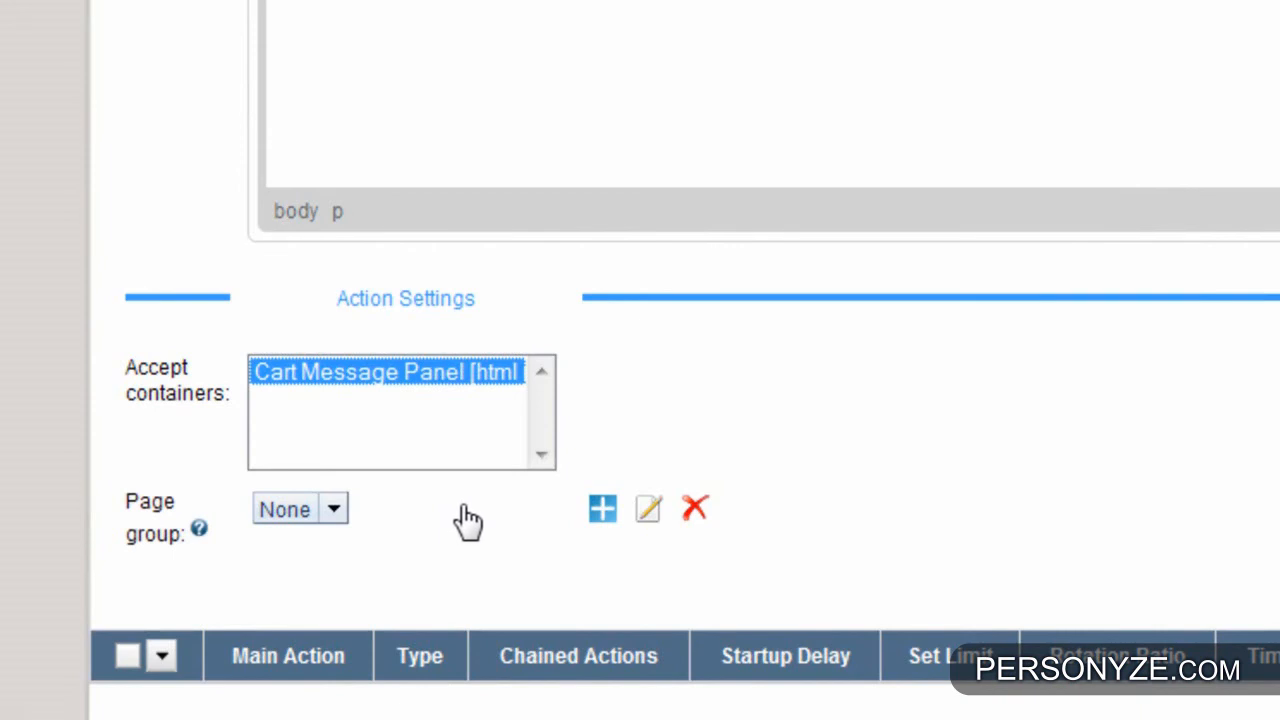
pyautogui.click(602, 512)
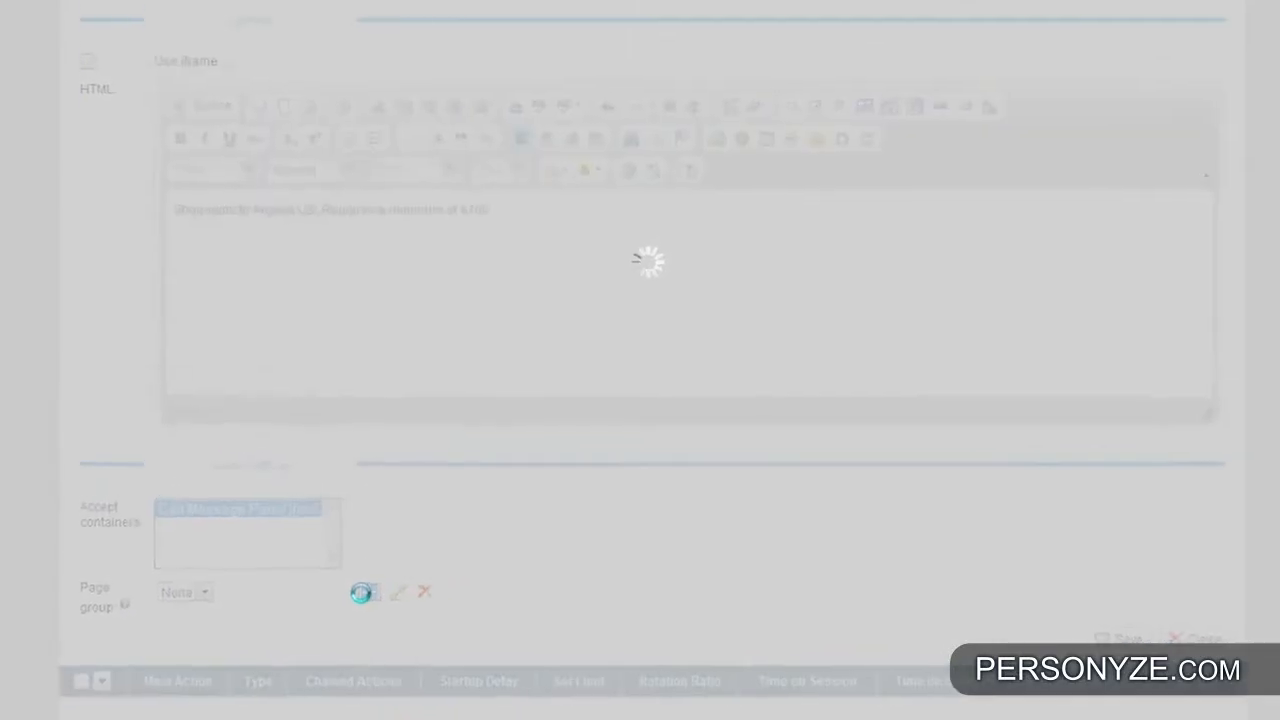
pyautogui.click(346, 133)
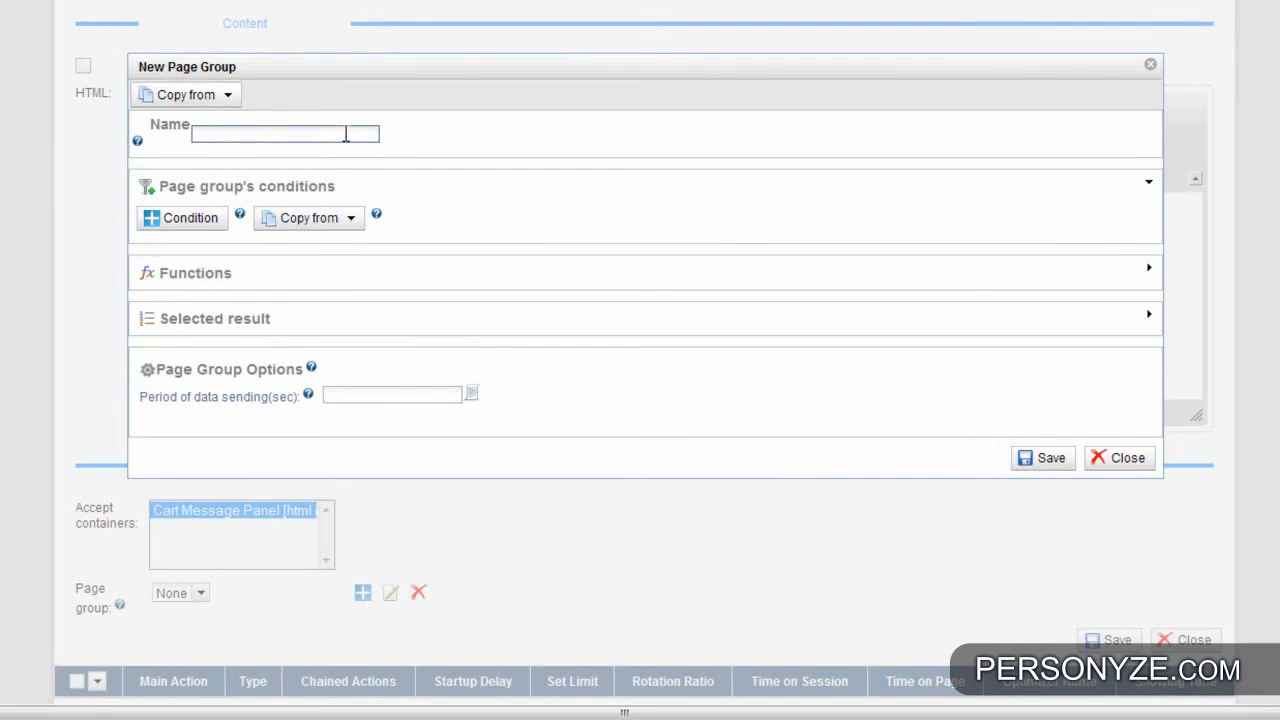
pyautogui.write('Shoppin')
pyautogui.write('g cart pages')
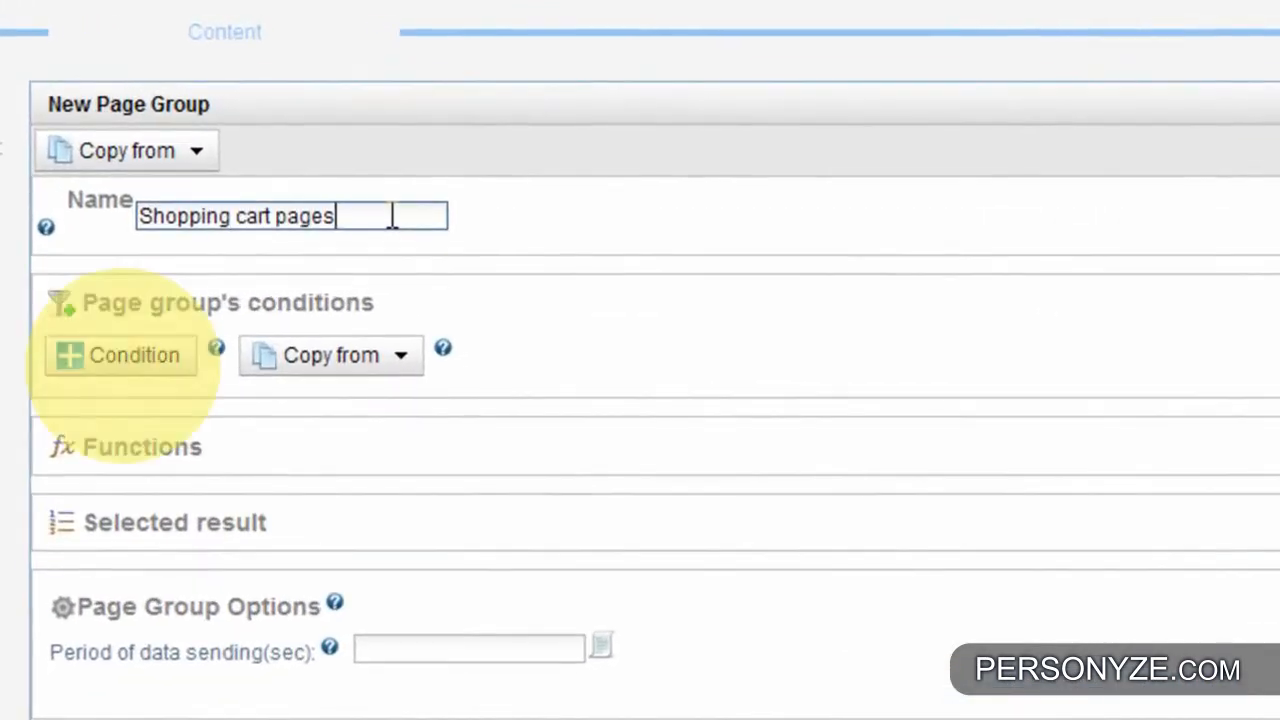
# - Add a page group condition requiring that the Full Url contains "cart"
pyautogui.click(101, 378)
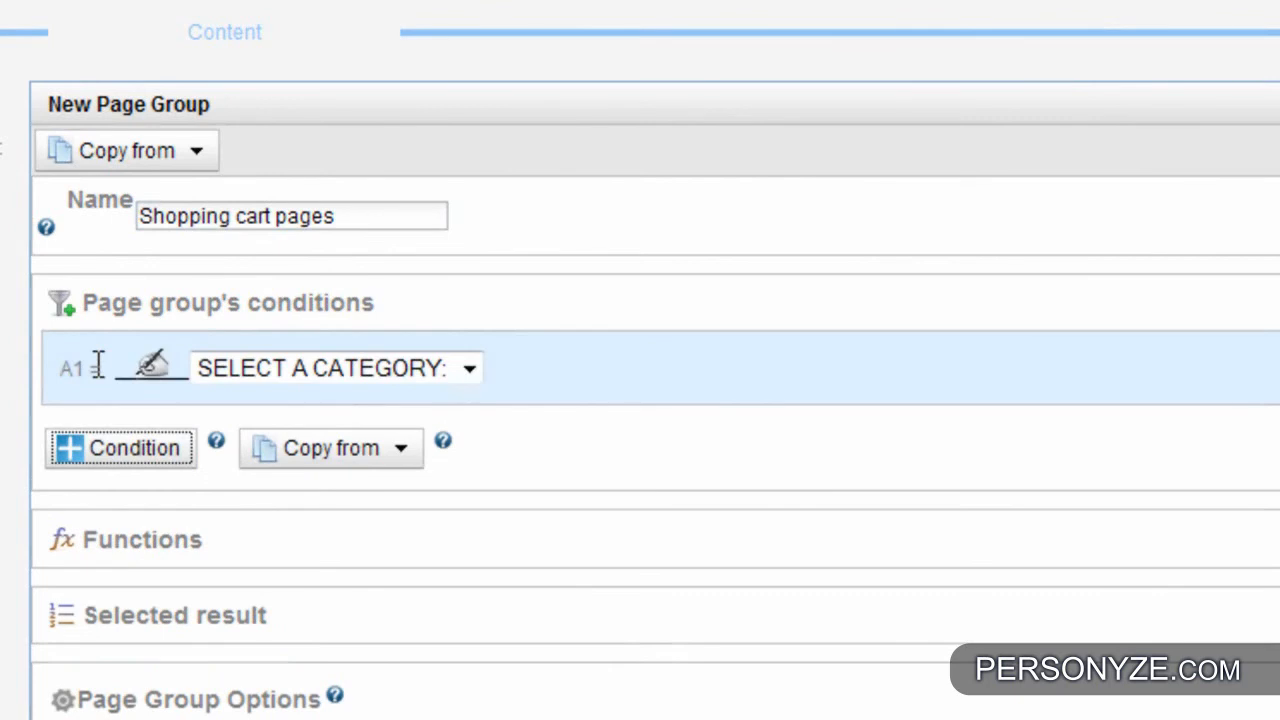
pyautogui.click(326, 370)
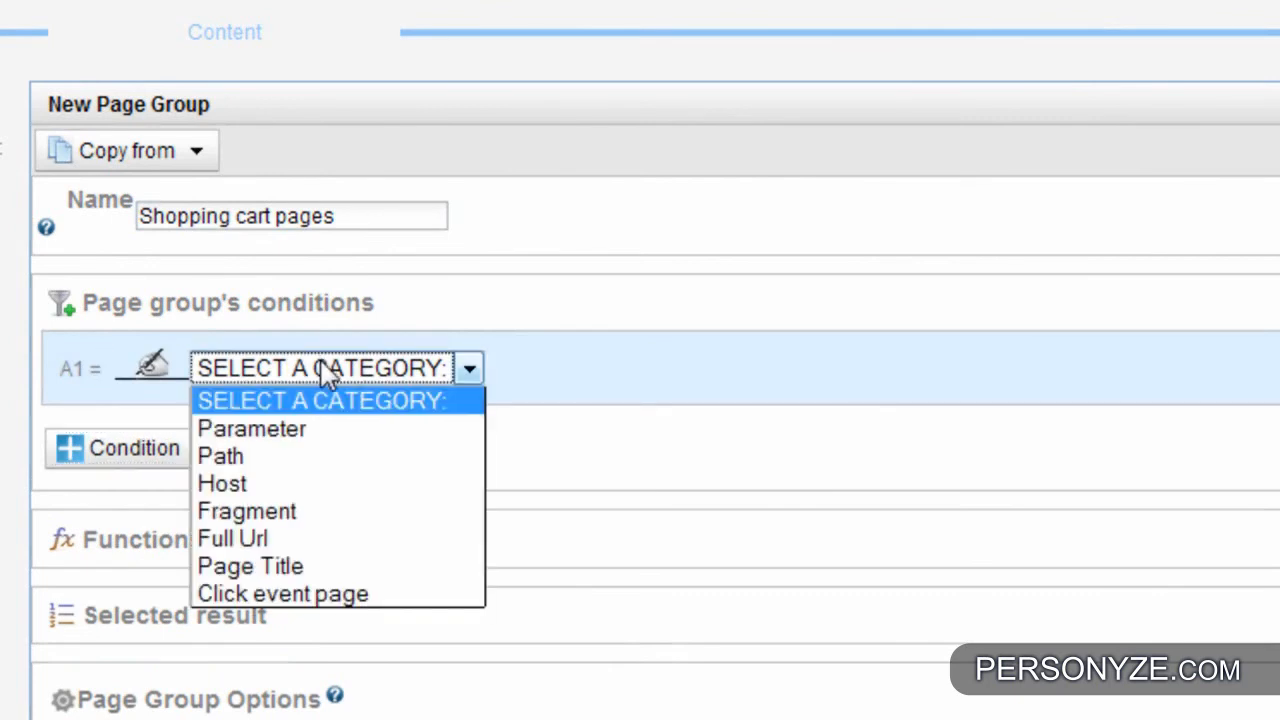
pyautogui.click(284, 538)
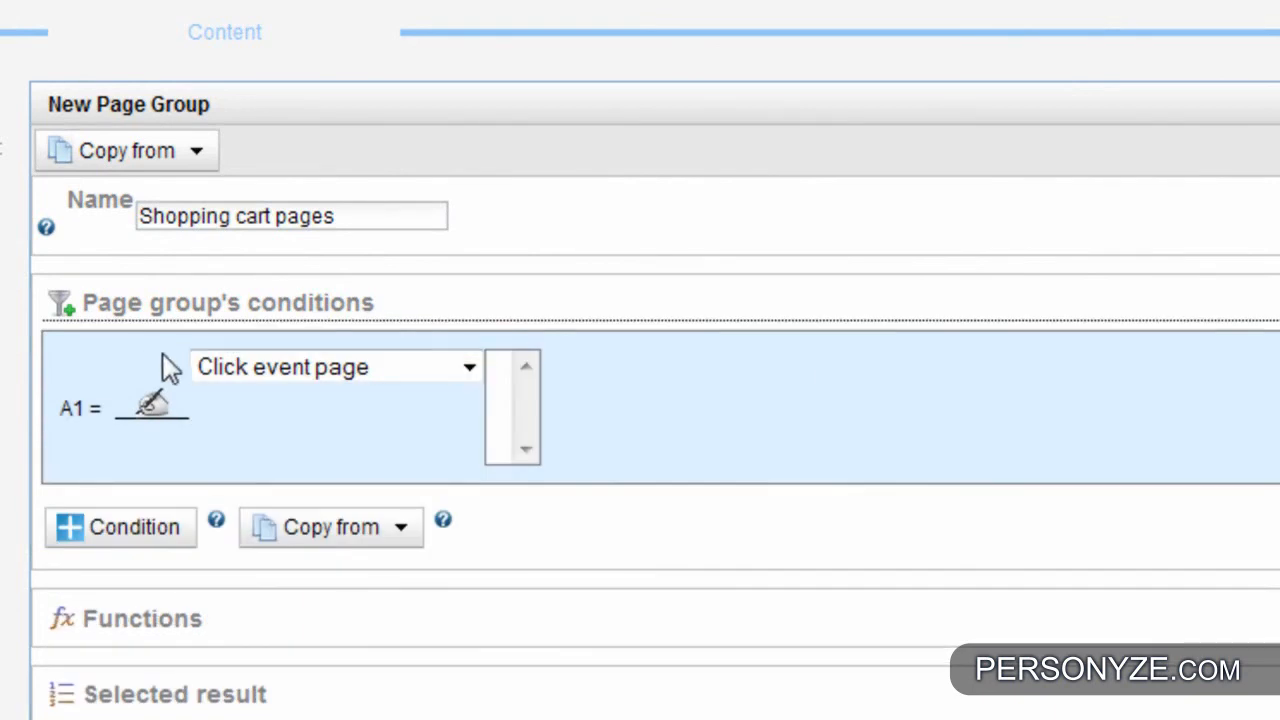
pyautogui.click(276, 368)
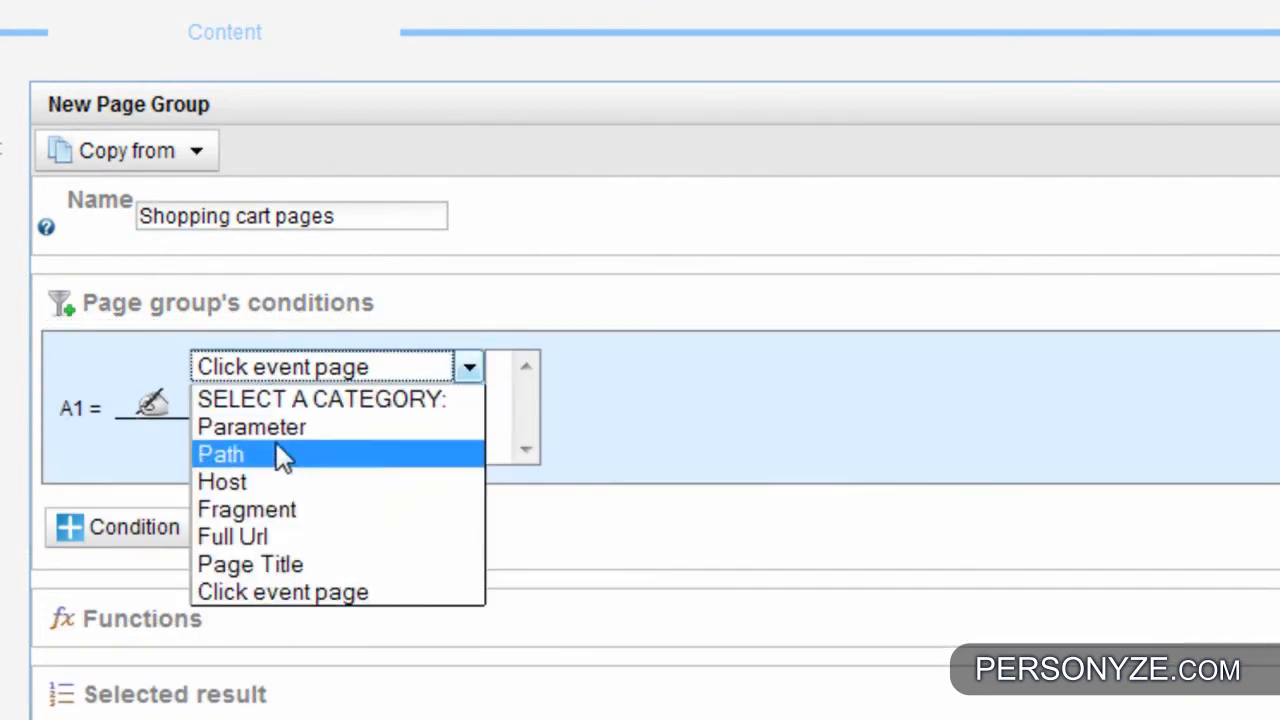
pyautogui.click(263, 535)
pyautogui.click(836, 364)
pyautogui.write('cart')
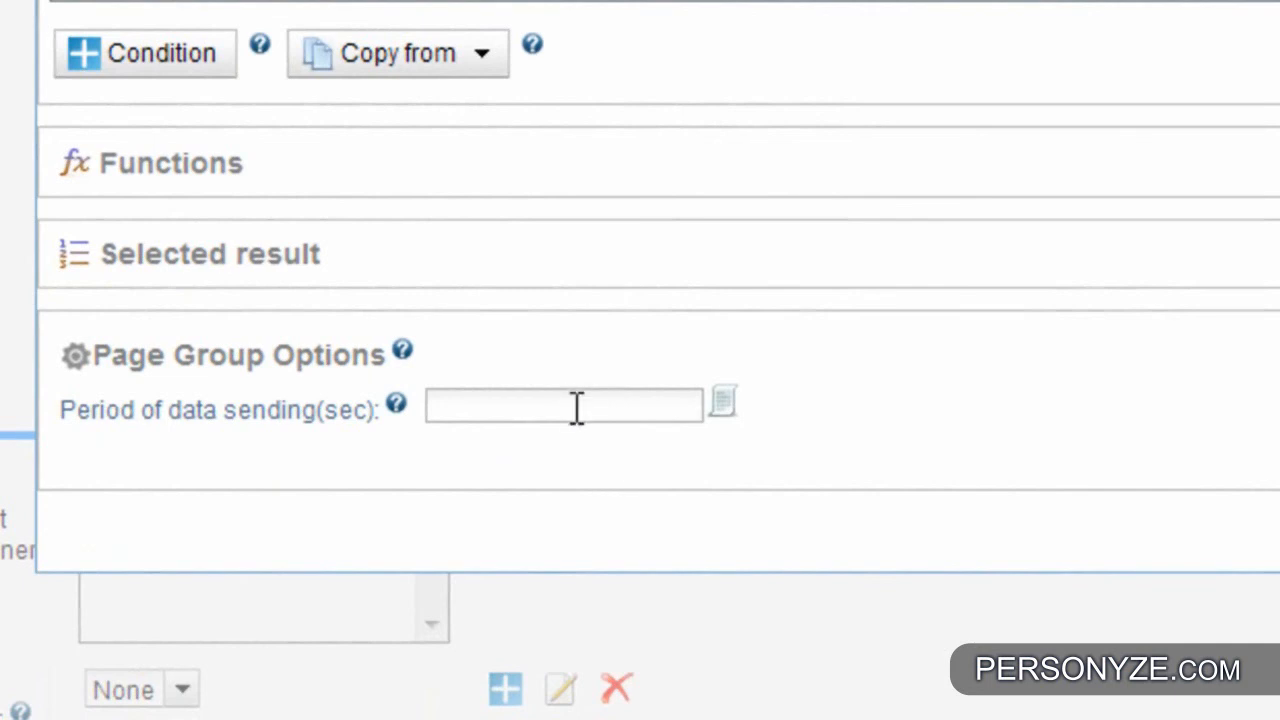
# - Set the page group's period of data sending to 3 seconds, and save both the page group and the HTML action
pyautogui.click(577, 407)
pyautogui.write('3')
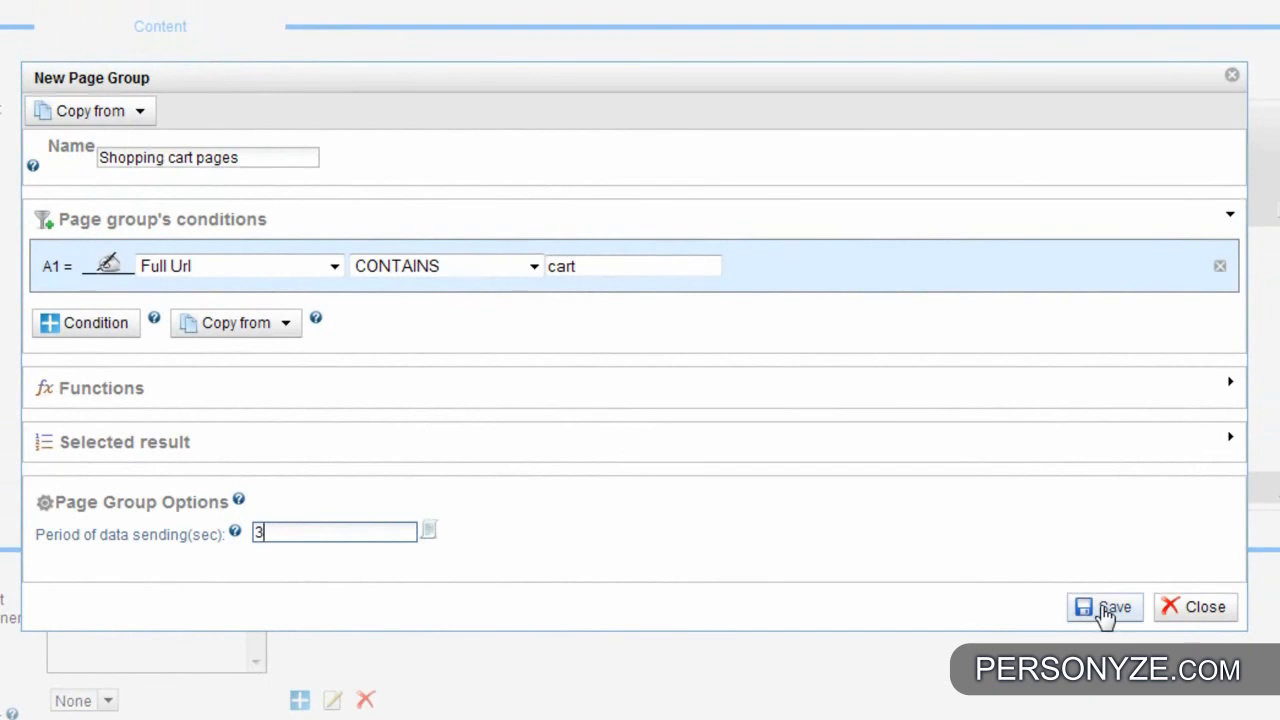
pyautogui.click(1105, 613)
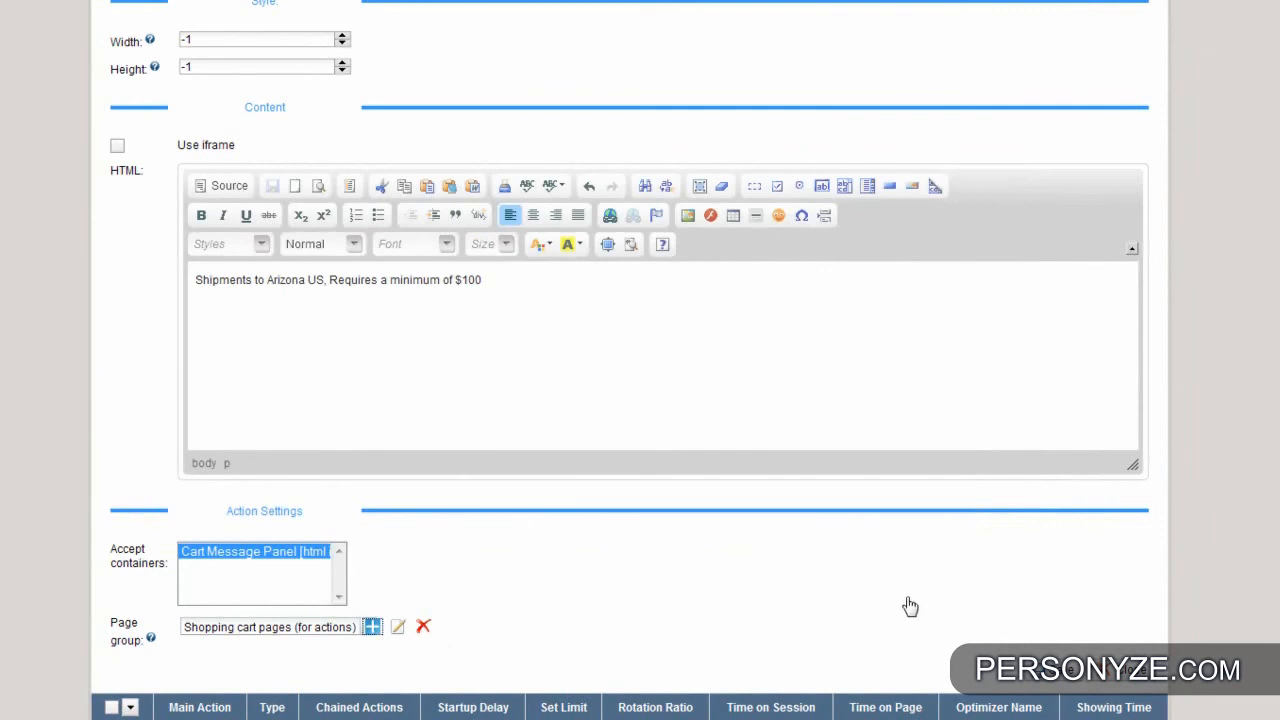
pyautogui.scroll(-1, 900, 605)
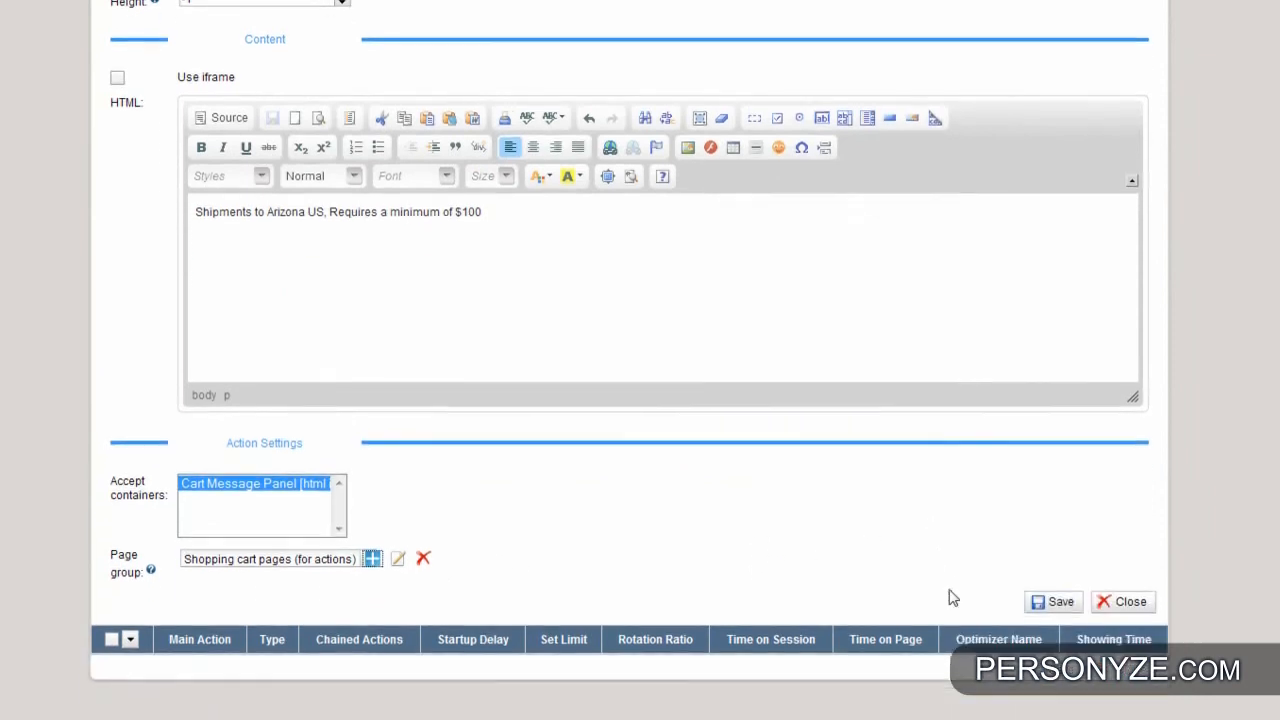
pyautogui.click(1050, 602)
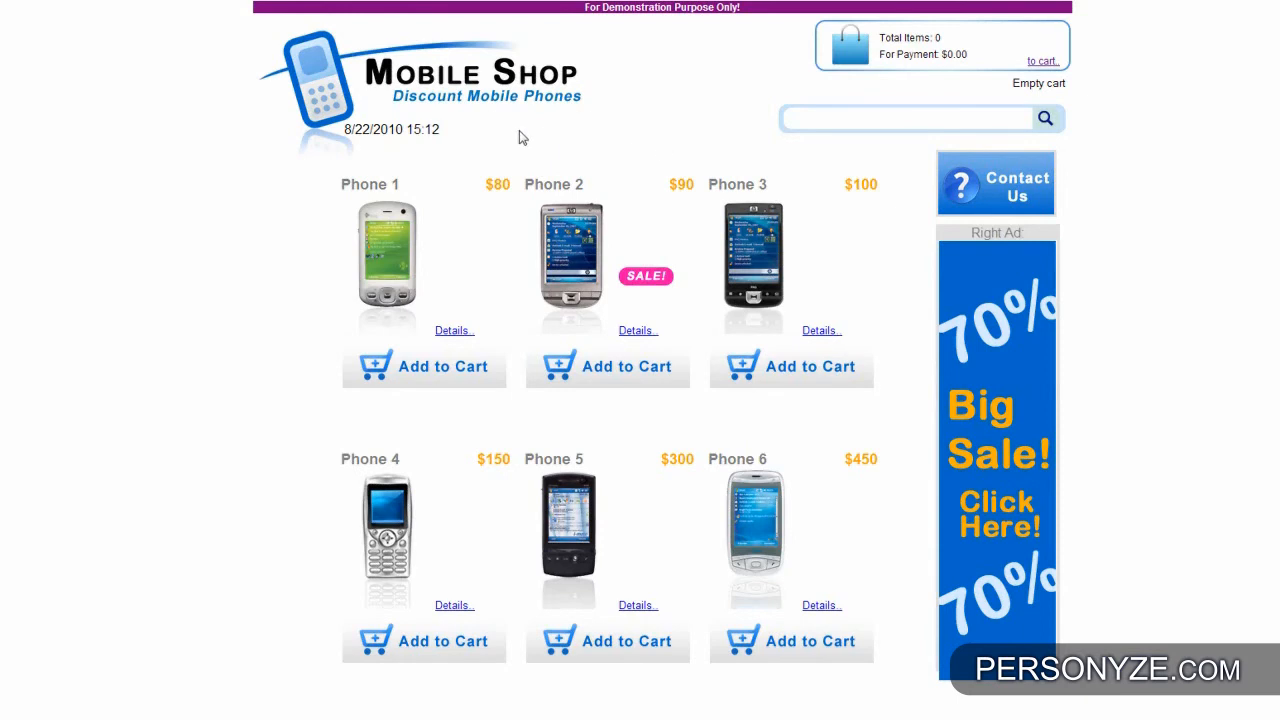
# - Reload the Mobile Shop demo store, add Phone 1 to the cart and check the cart's payment total
pyautogui.press('F5')
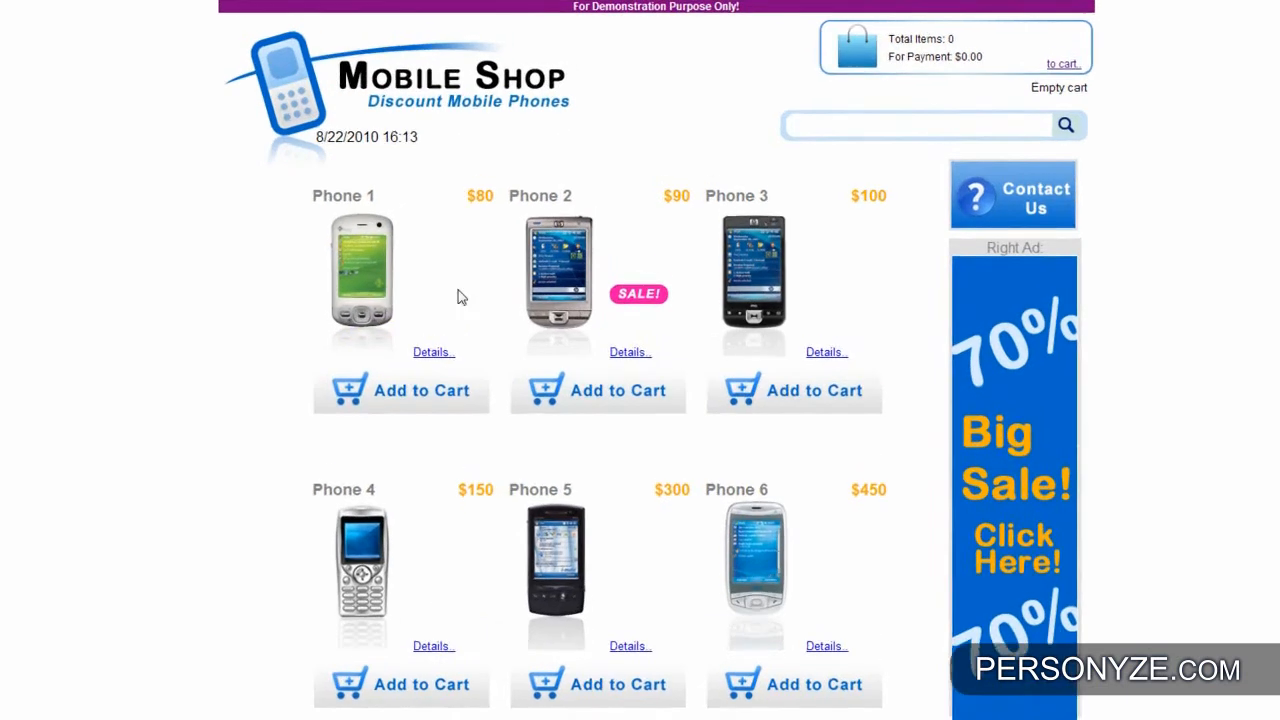
pyautogui.click(458, 408)
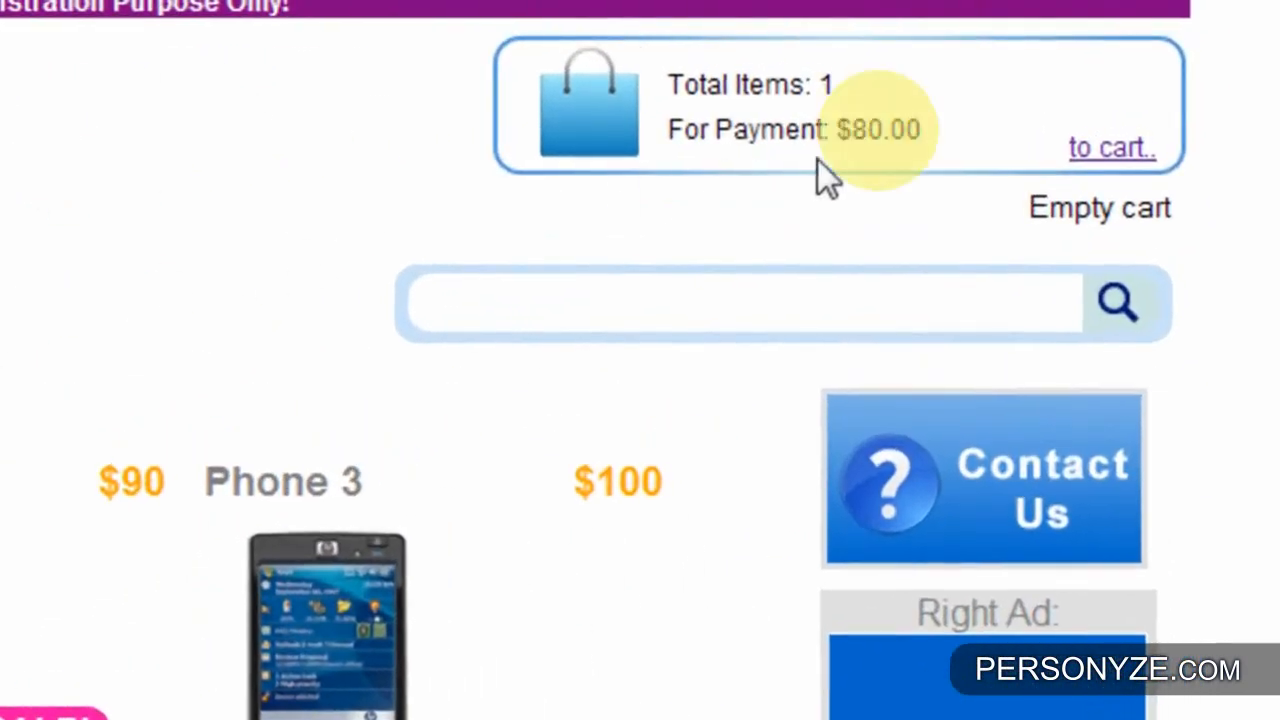
pyautogui.tripleClick(925, 128)
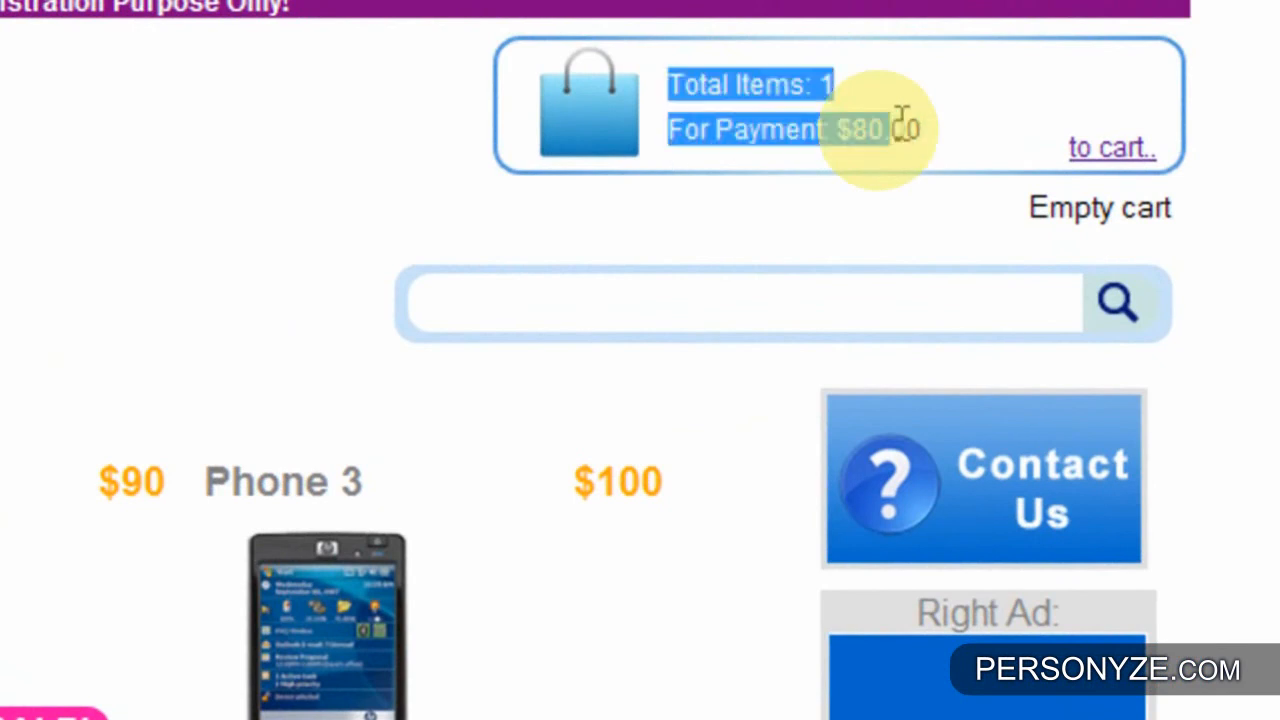
pyautogui.click(829, 129)
pyautogui.moveTo(838, 129); pyautogui.dragTo(920, 120)
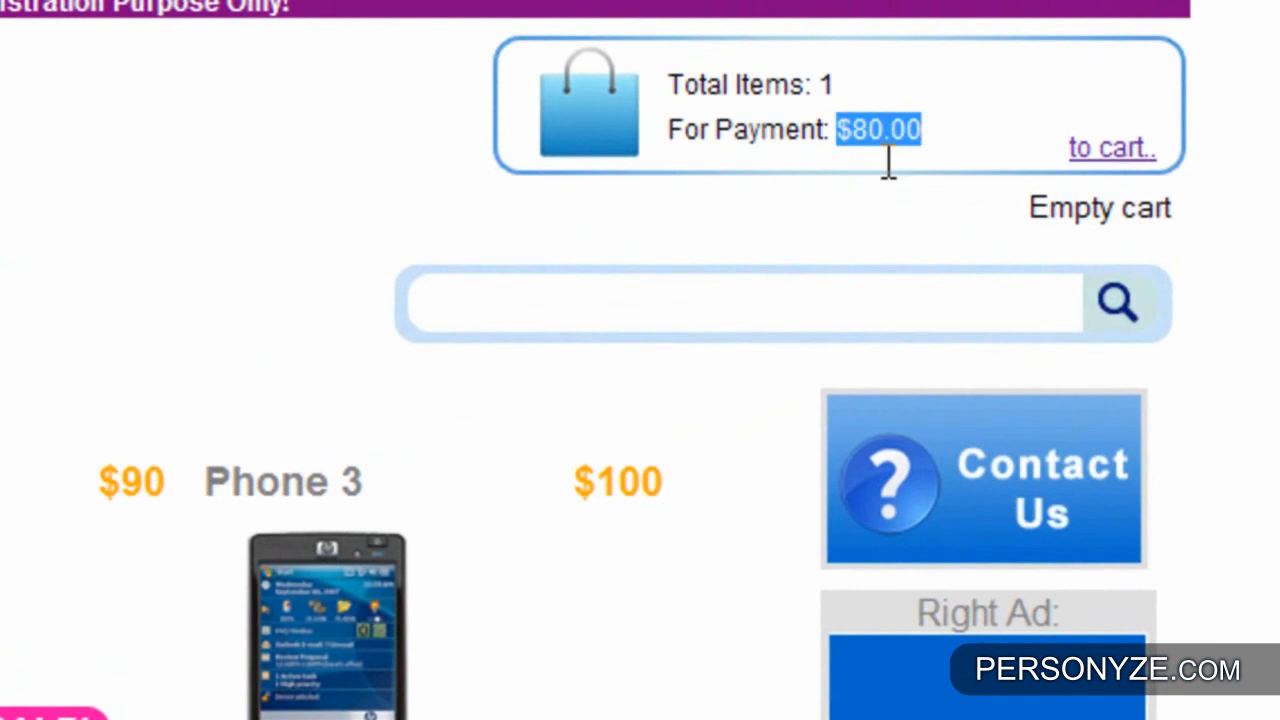
pyautogui.click(889, 195)
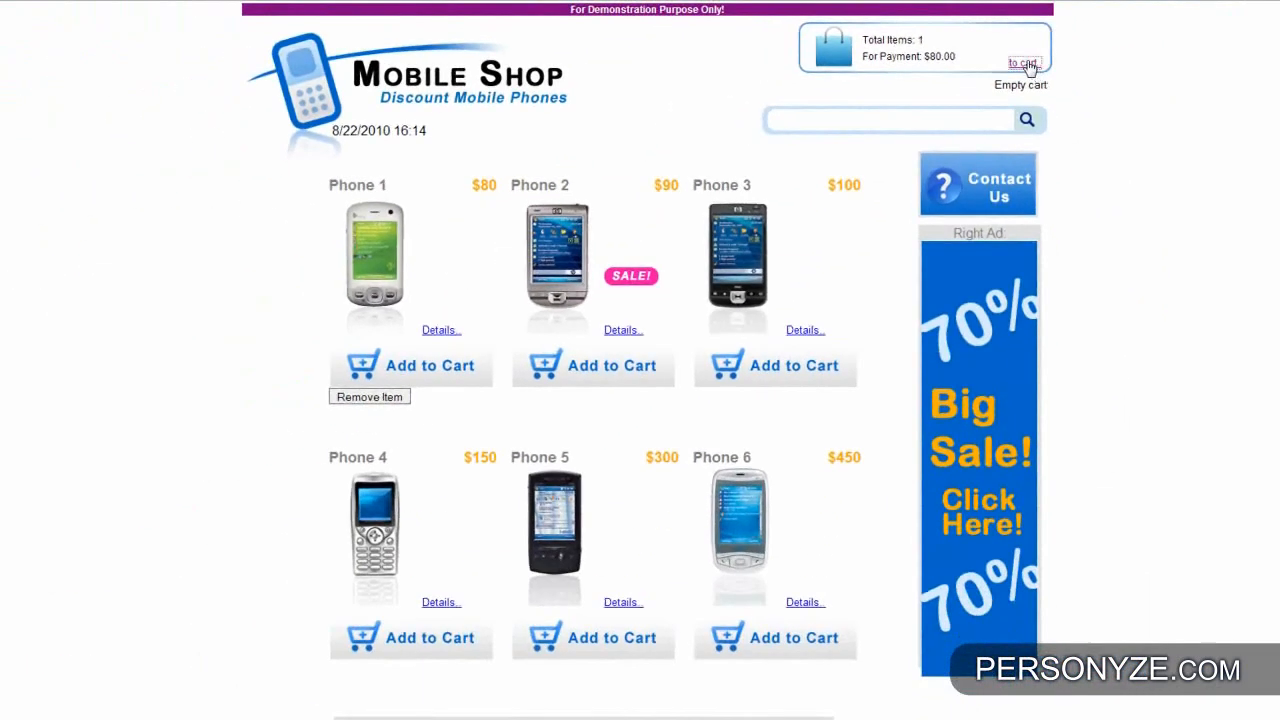
# - Open the shopping cart page and choose Arizona as the state in the contact details
pyautogui.click(1036, 79)
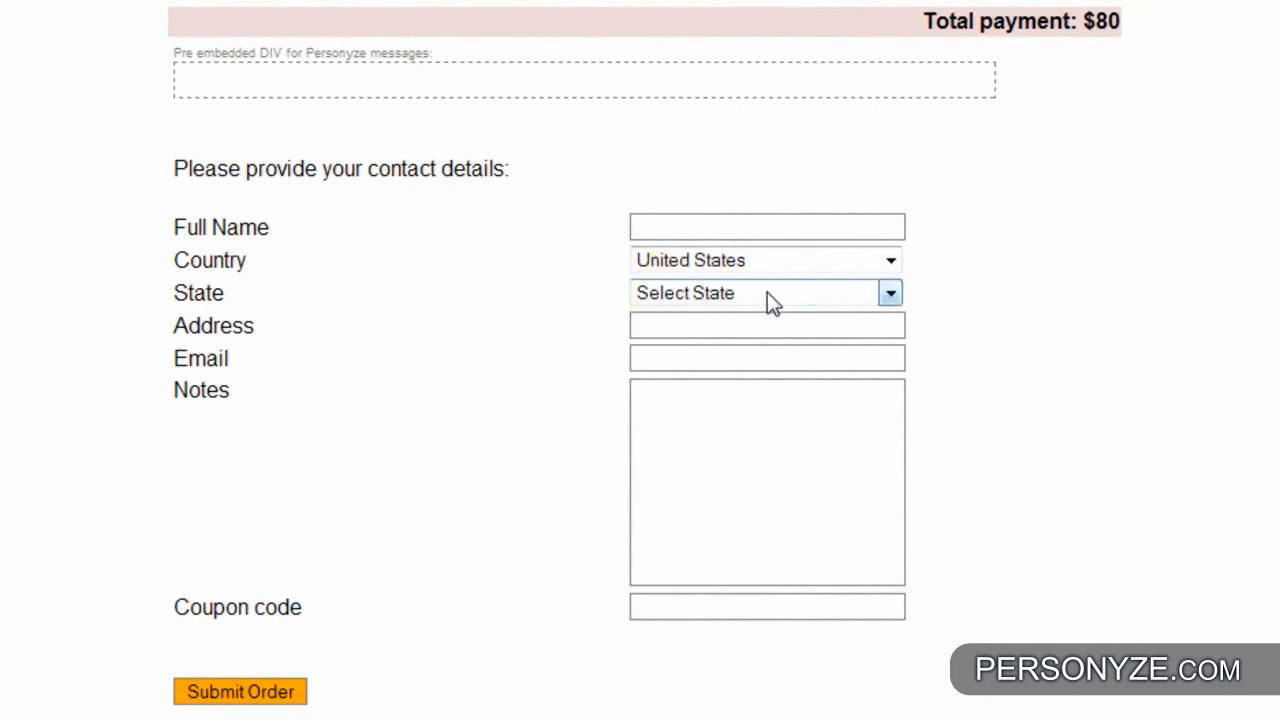
pyautogui.click(760, 297)
pyautogui.click(730, 637)
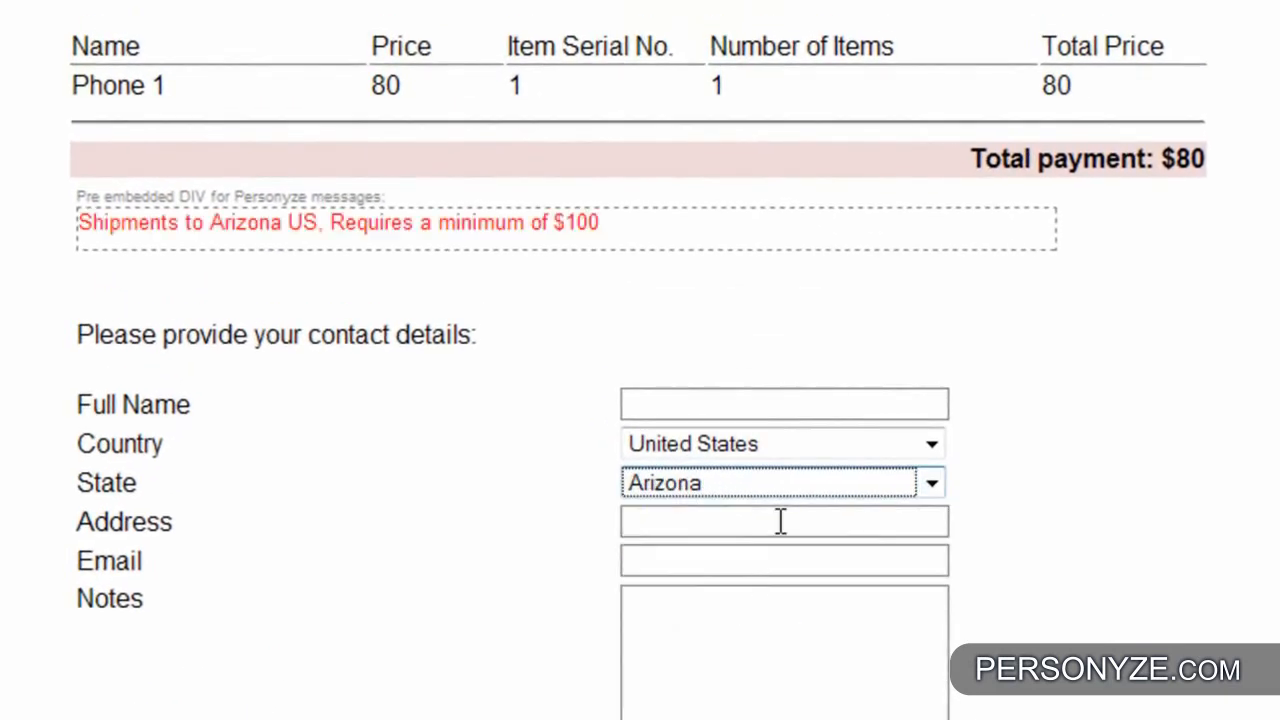